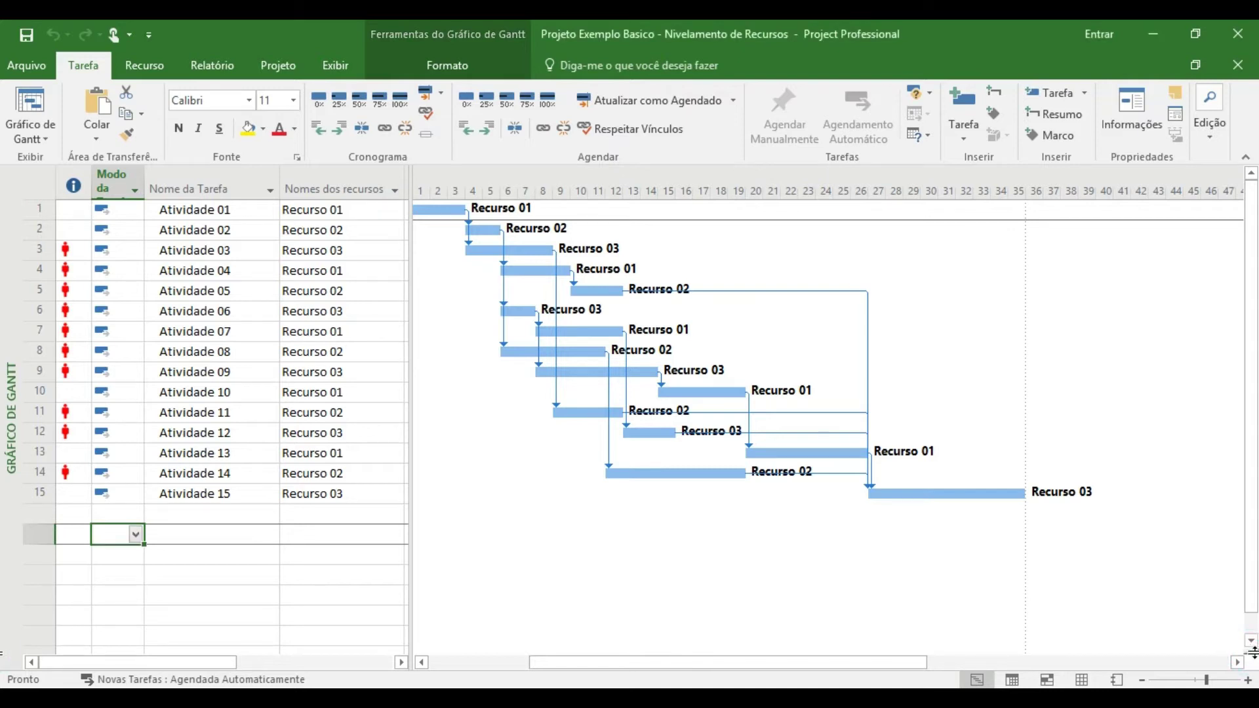
# Split the Gantt view and show the resource graph (Gráfico de Recursos) in the lower pane
pyautogui.moveTo(1253, 656); pyautogui.dragTo(1255, 491)
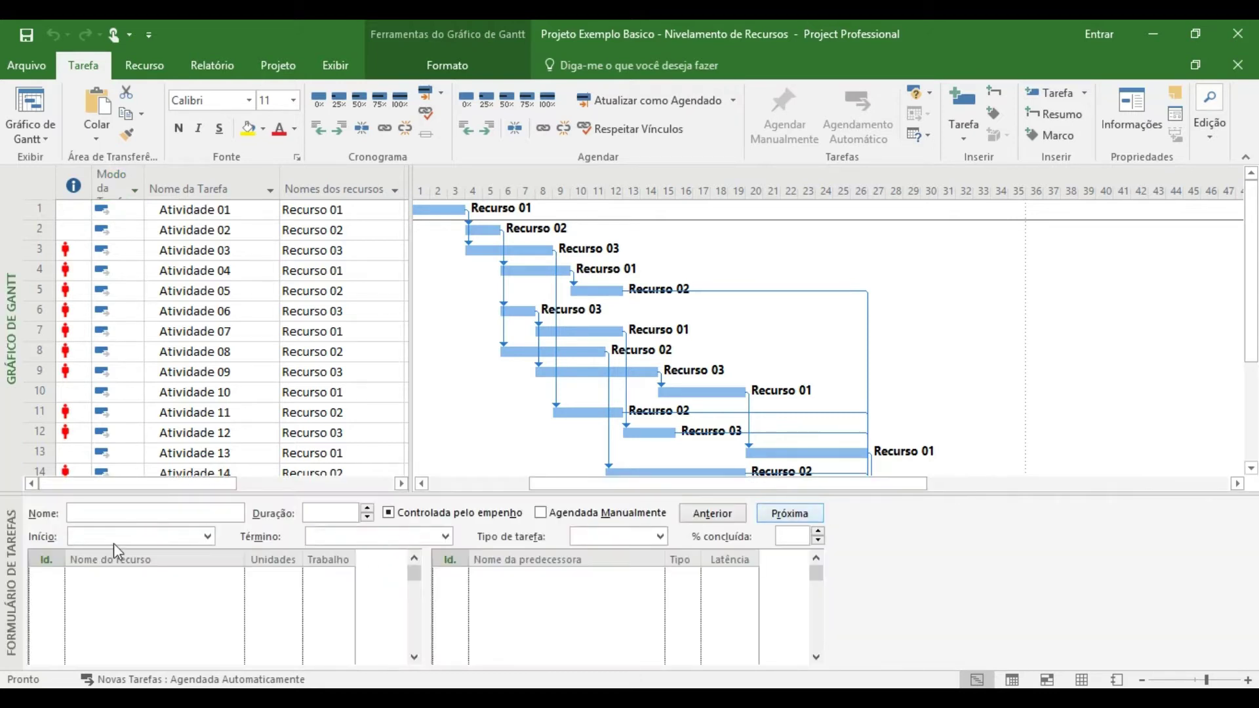
pyautogui.click(26, 558)
pyautogui.rightClick(15, 565)
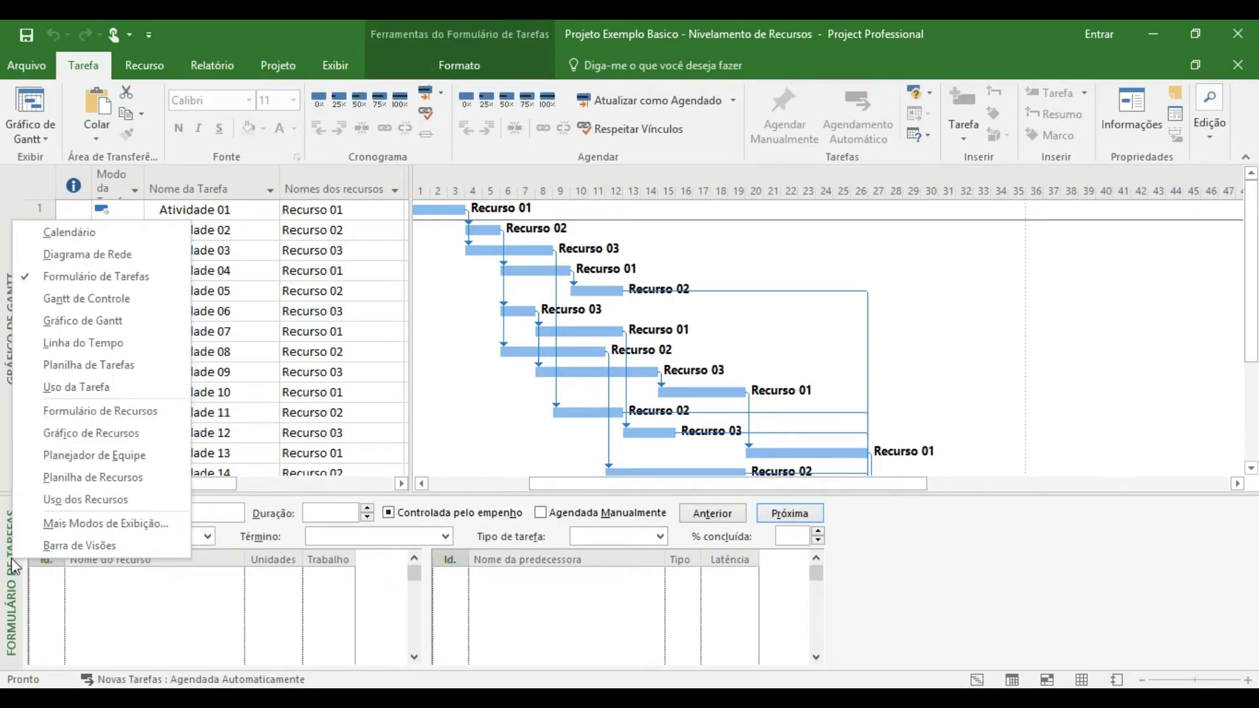
pyautogui.click(105, 434)
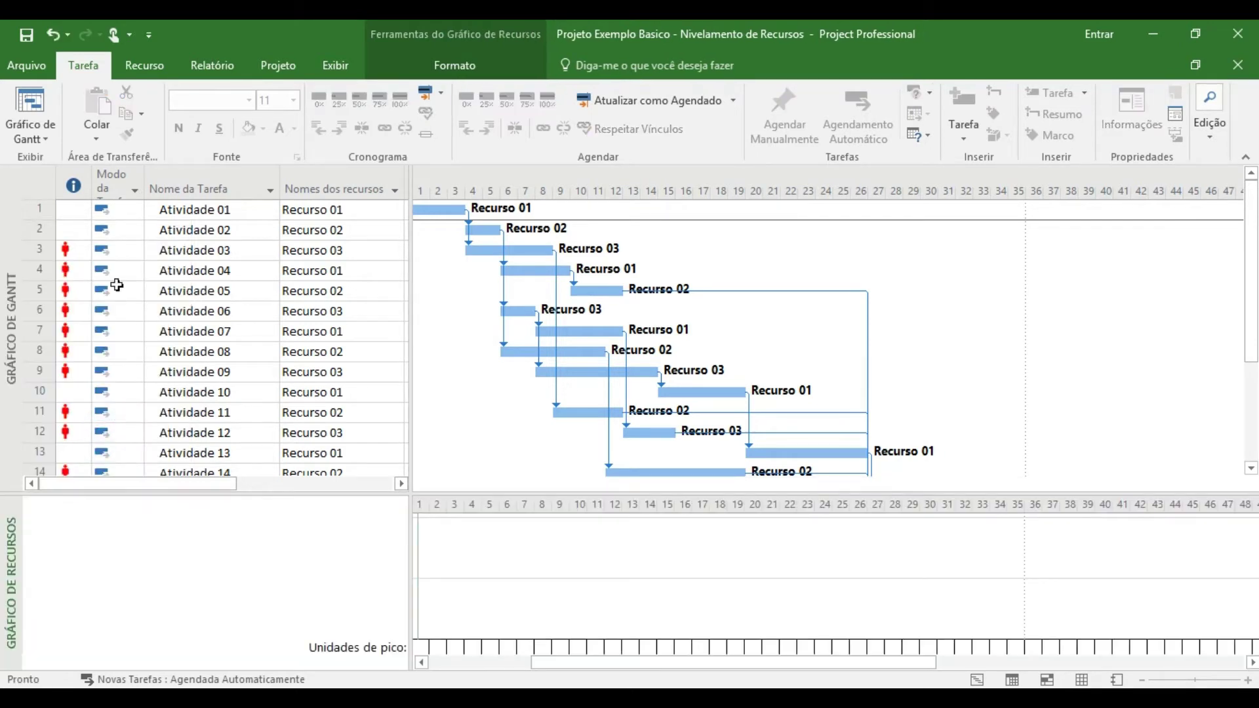
# Examine the overallocation indicators in the task table and the resource graphs for Atividade 01 and Atividade 02
pyautogui.click(203, 188)
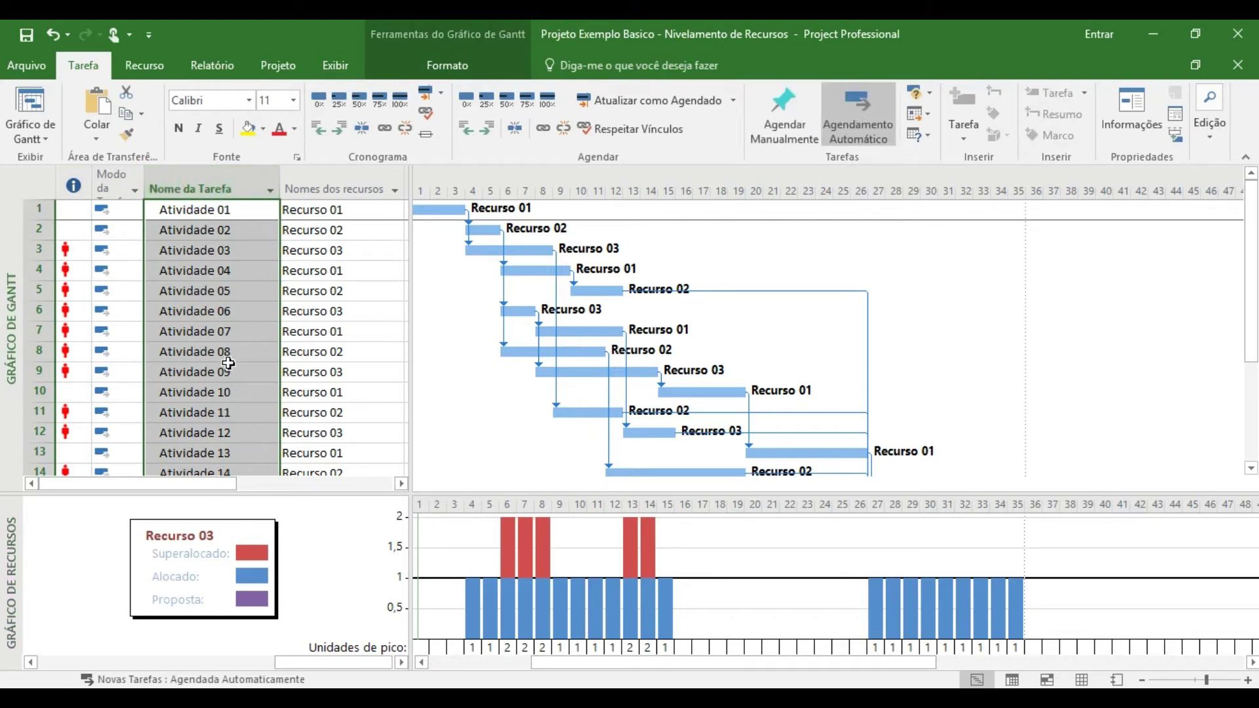
pyautogui.click(106, 175)
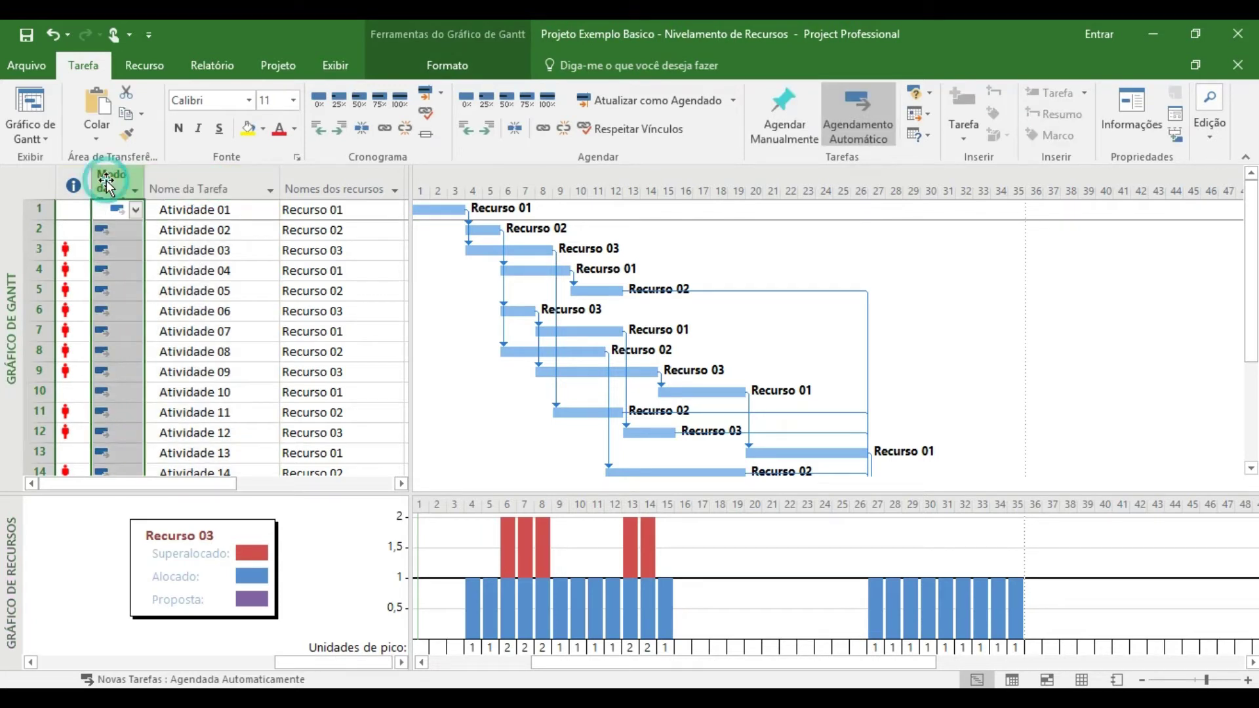
pyautogui.click(74, 186)
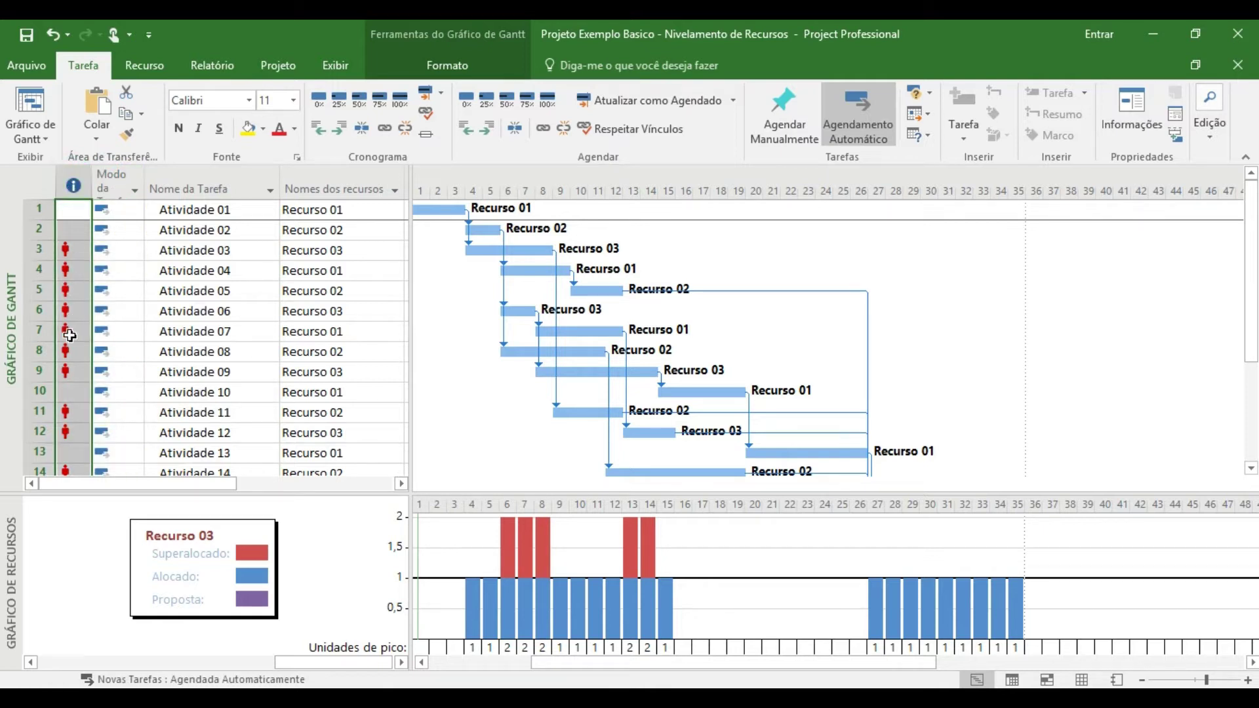
pyautogui.moveTo(70, 335)
pyautogui.click(271, 211)
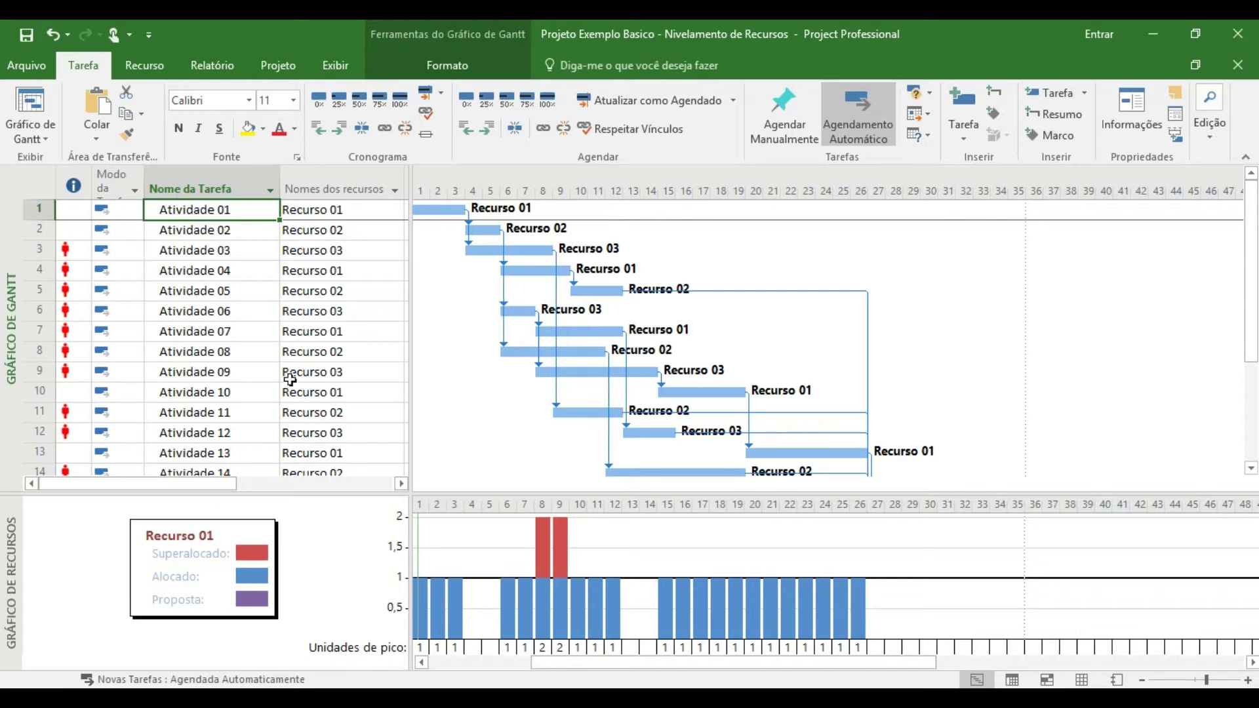
pyautogui.click(245, 226)
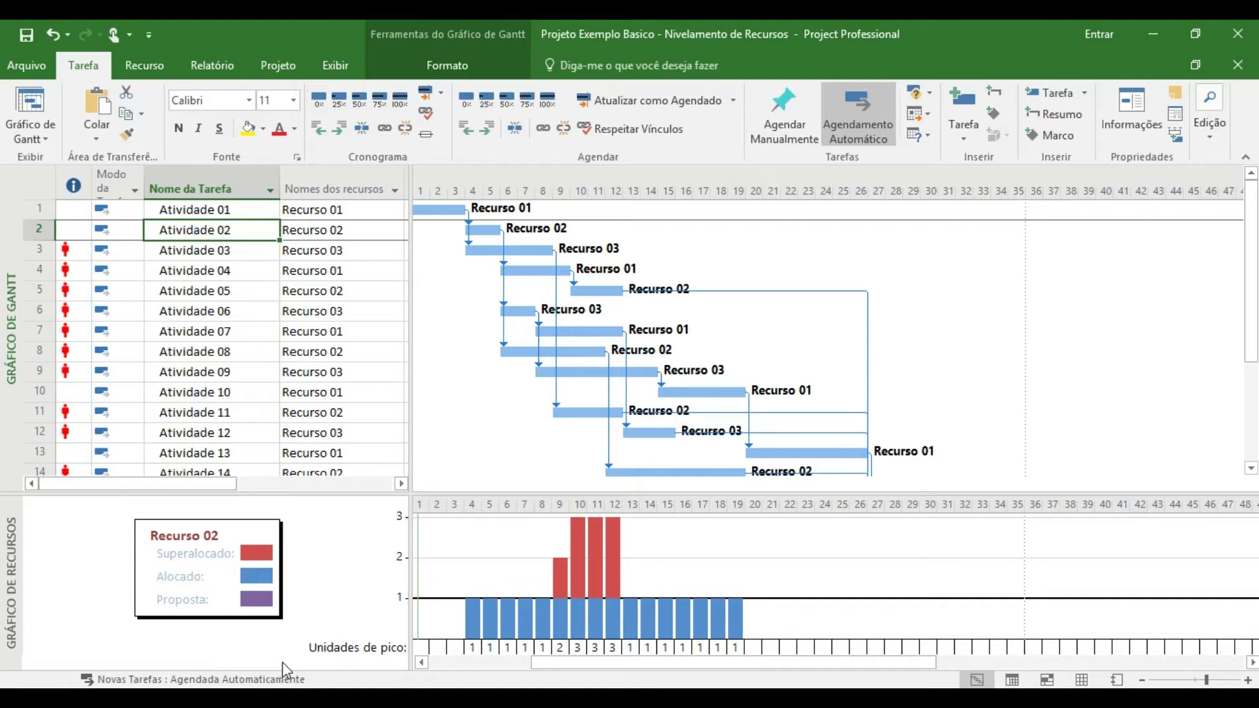
# Compare the resource graphs of Recurso 01, Recurso 02 and Recurso 03 against the task indicators
pyautogui.click(80, 189)
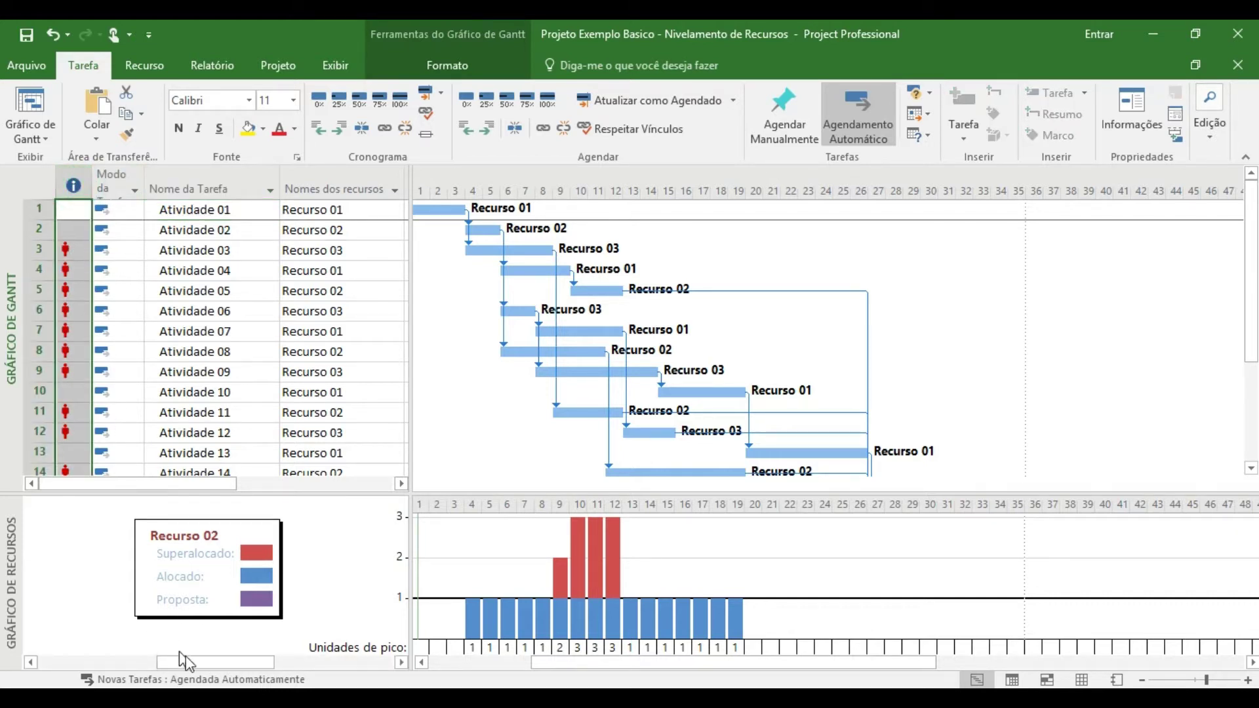
pyautogui.click(31, 663)
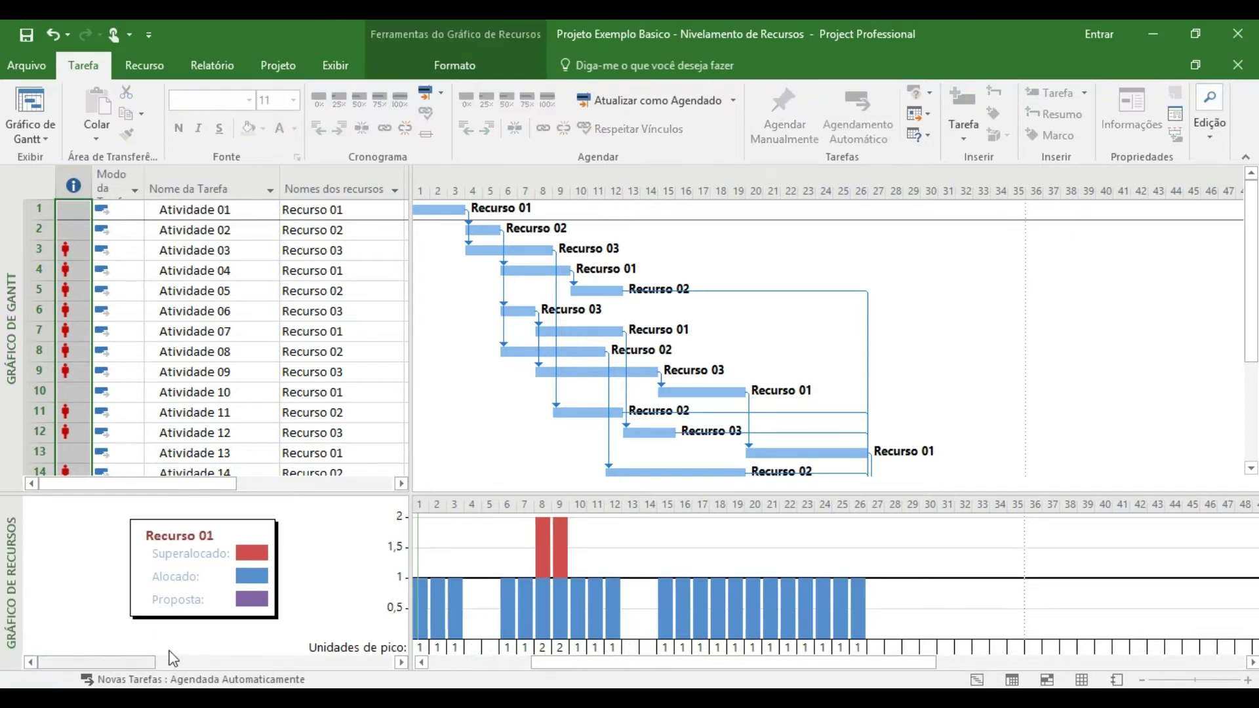
pyautogui.click(401, 663)
pyautogui.click(401, 663)
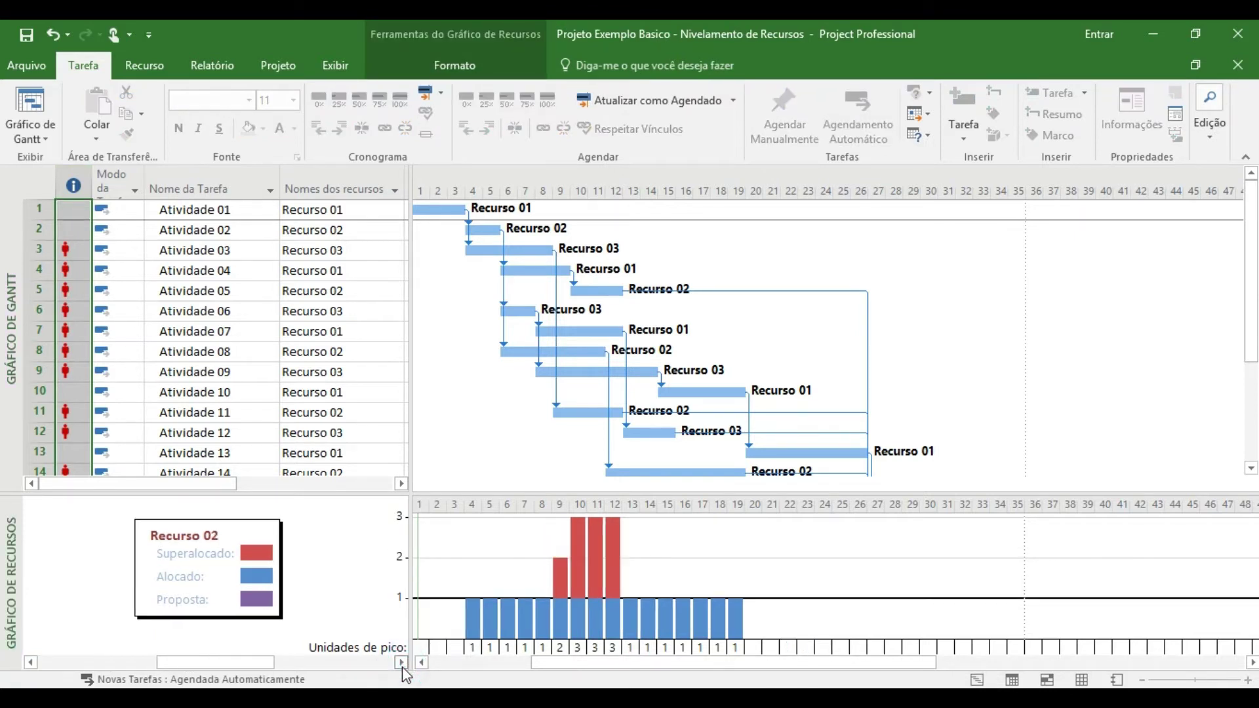
pyautogui.click(402, 663)
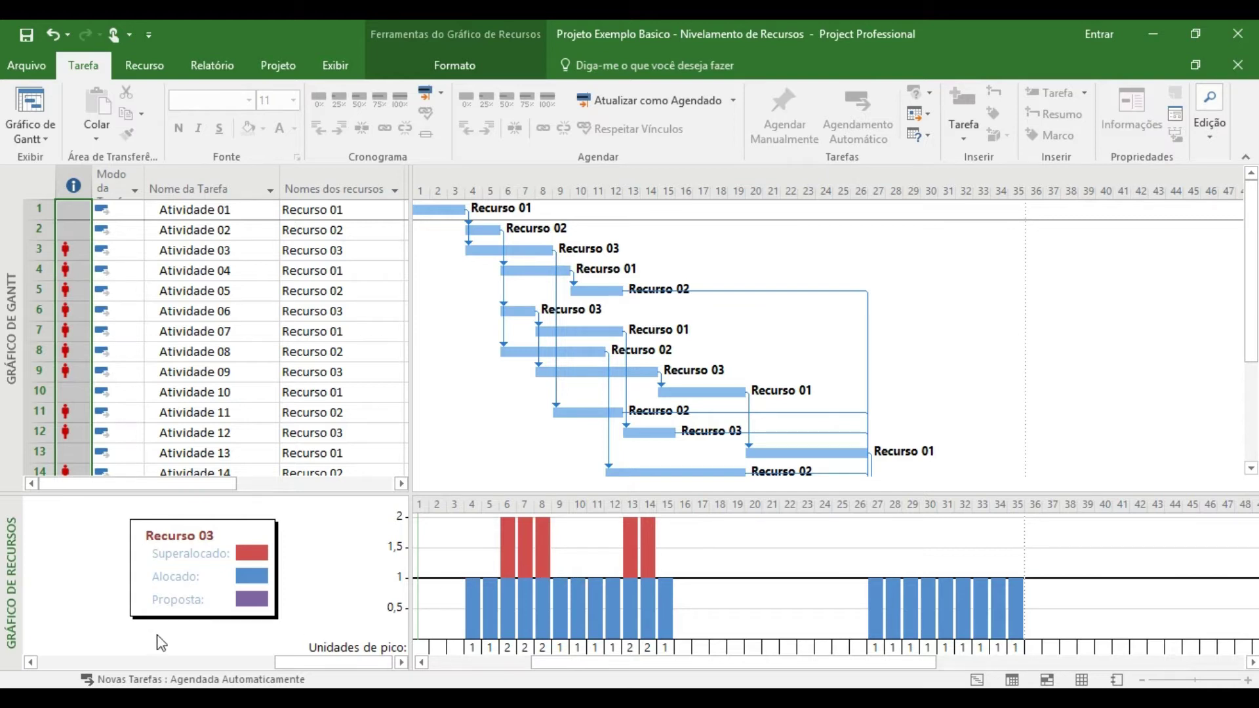
pyautogui.click(37, 663)
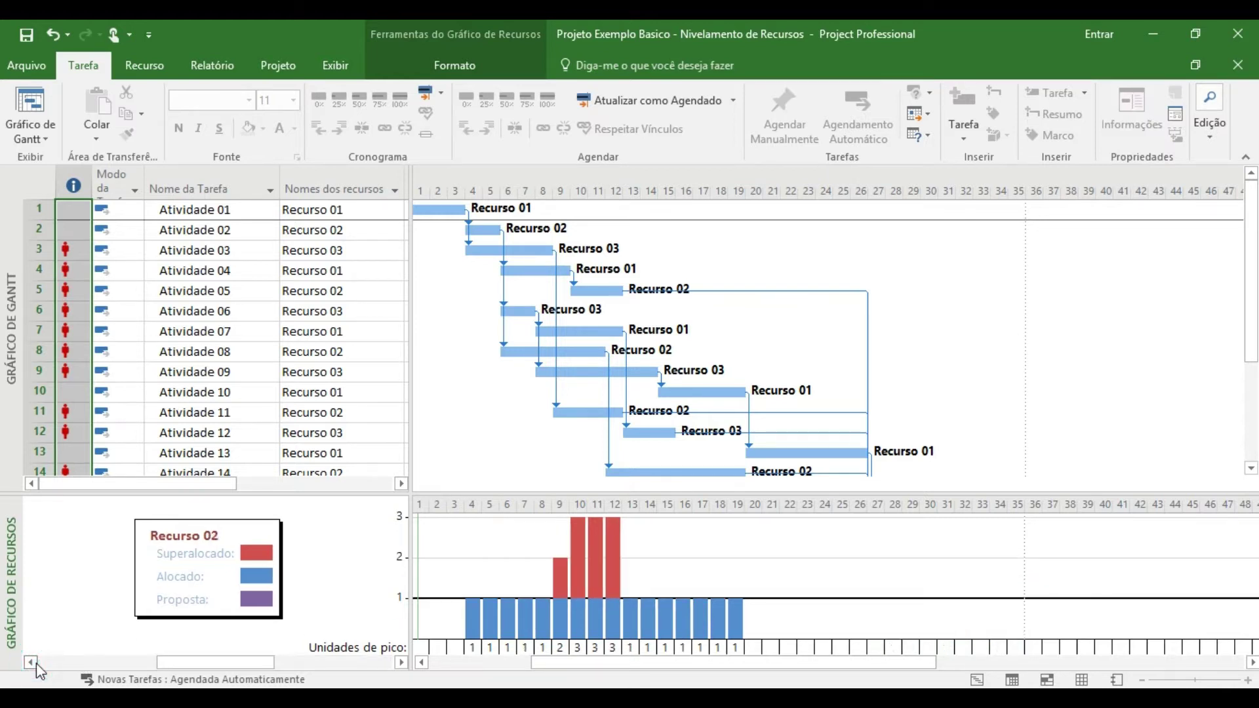
pyautogui.click(37, 663)
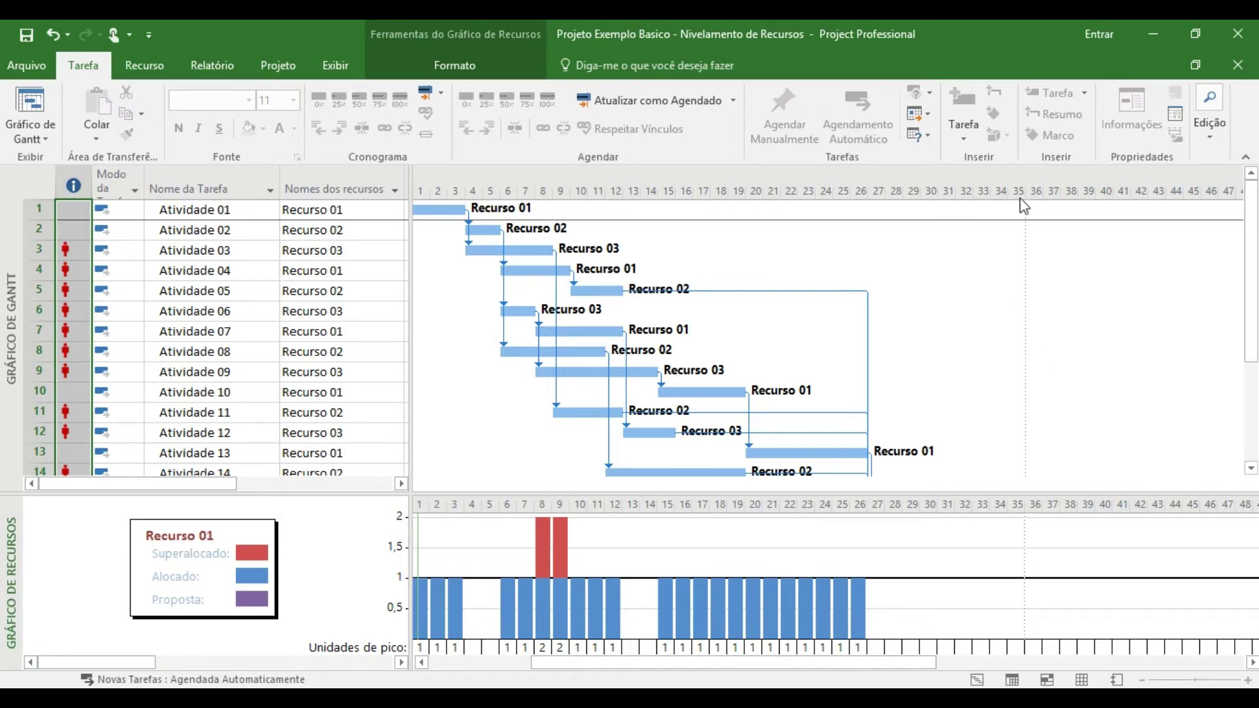
# Enlarge the Gantt pane until all tasks through Atividade 15 fit above the resource graph
pyautogui.click(1251, 468)
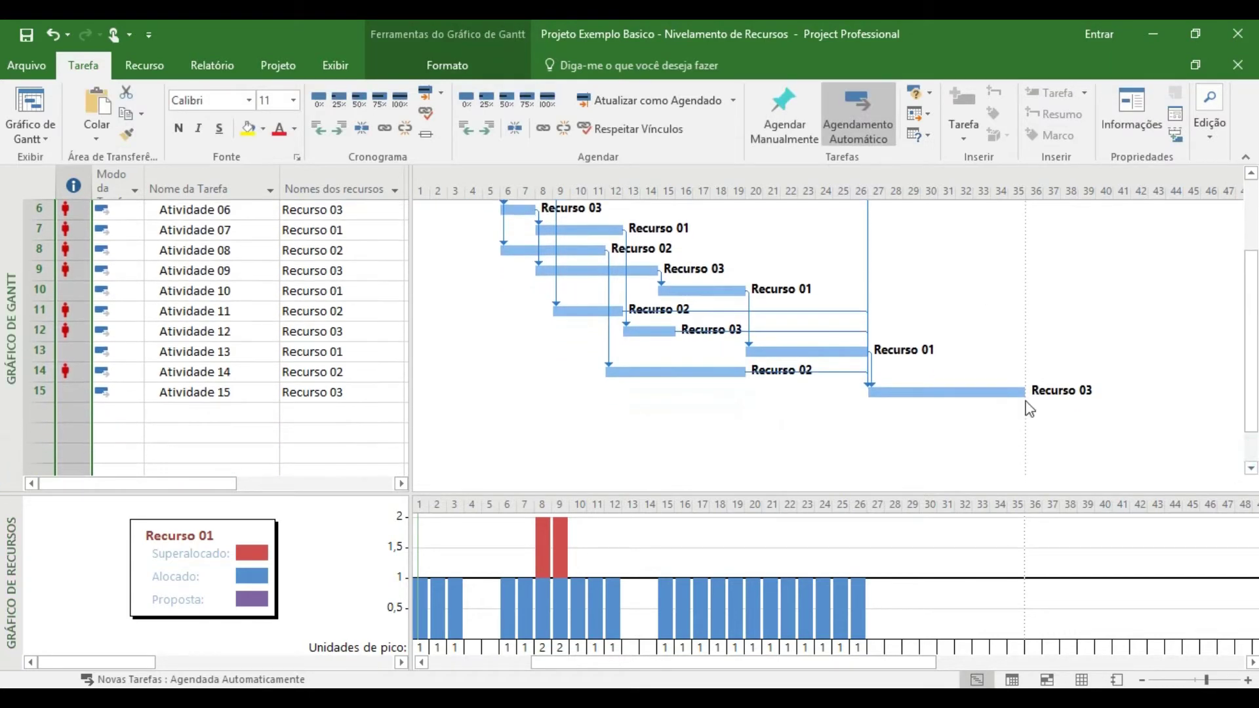
pyautogui.click(1251, 173)
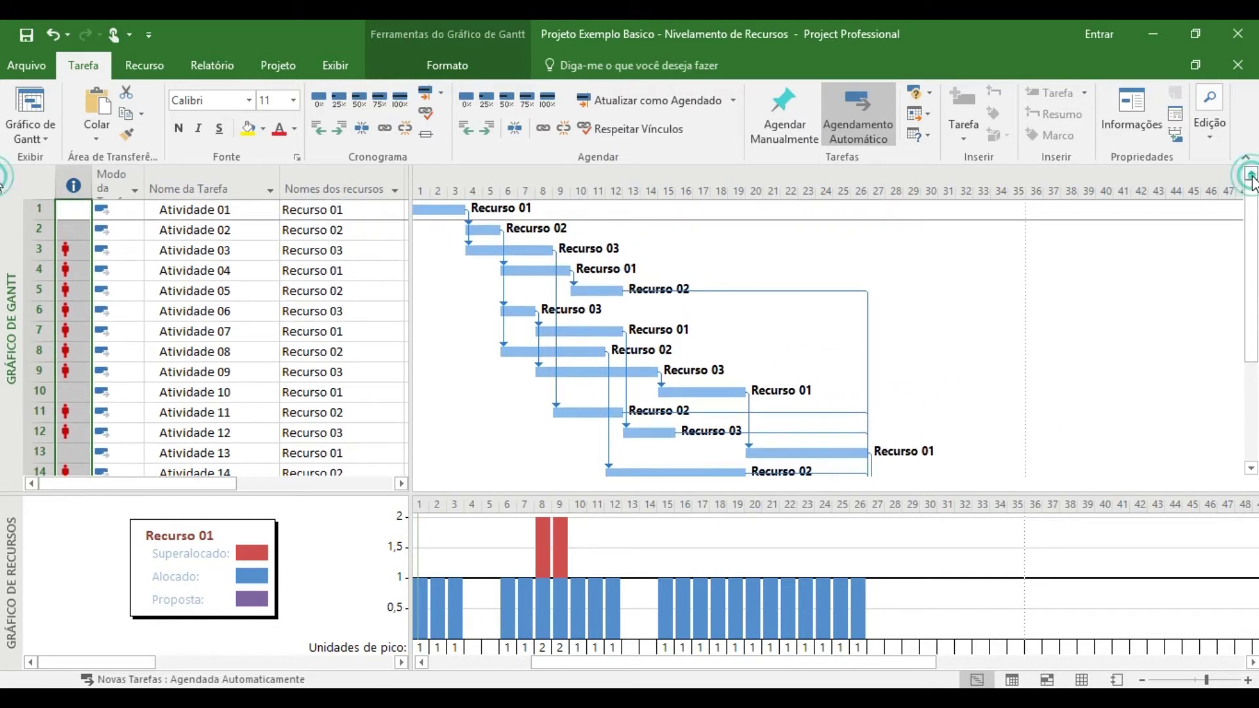
pyautogui.moveTo(1054, 490); pyautogui.dragTo(1053, 516)
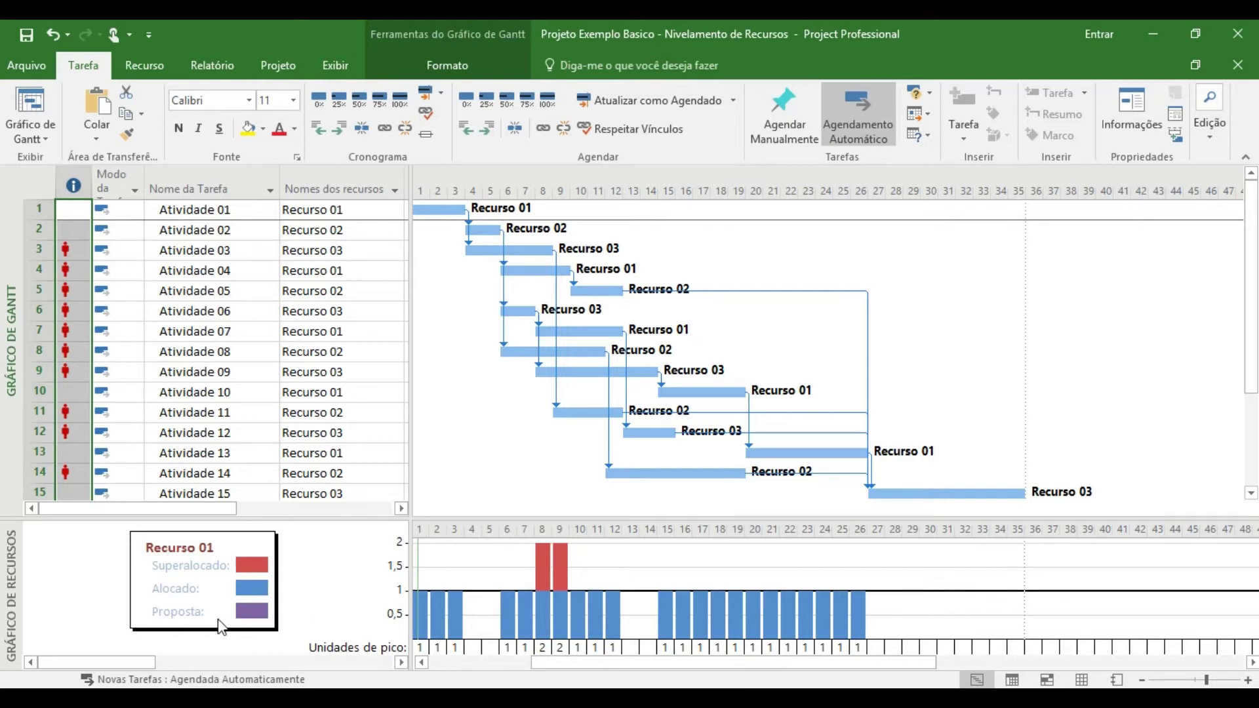
# Check the allocation graph of Recurso 02 and return to the one for Recurso 01
pyautogui.click(402, 663)
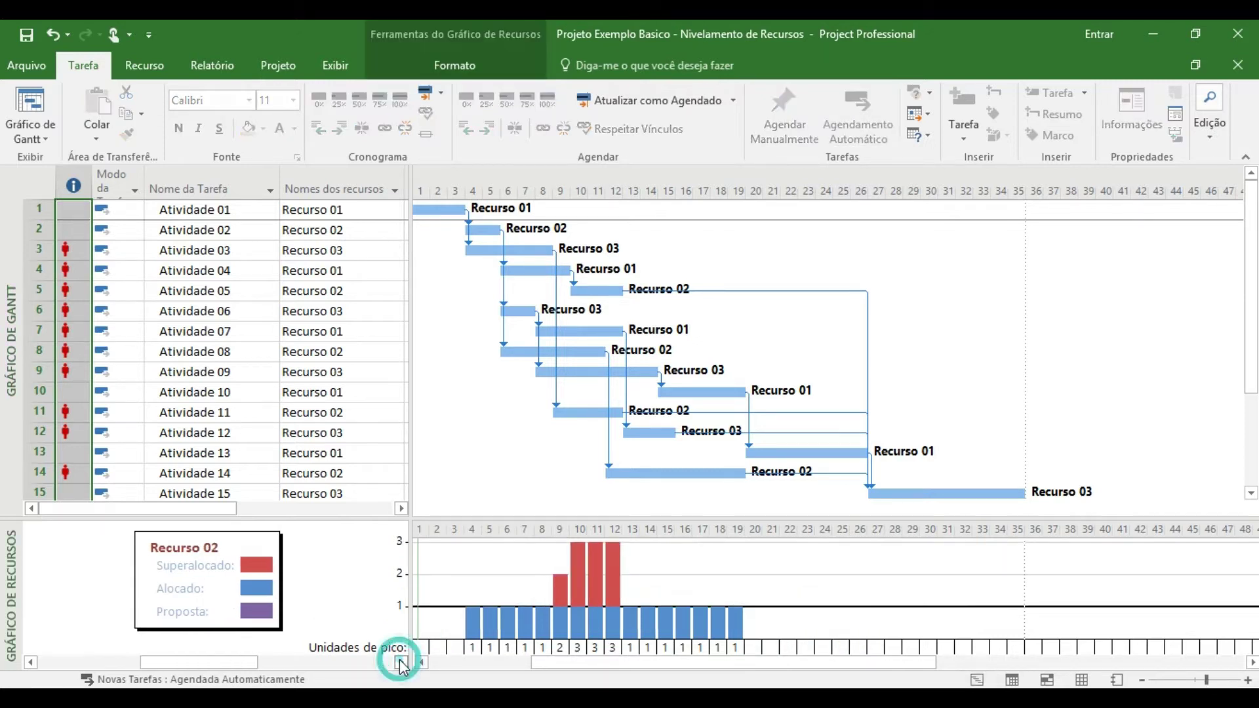
pyautogui.click(401, 662)
pyautogui.click(30, 663)
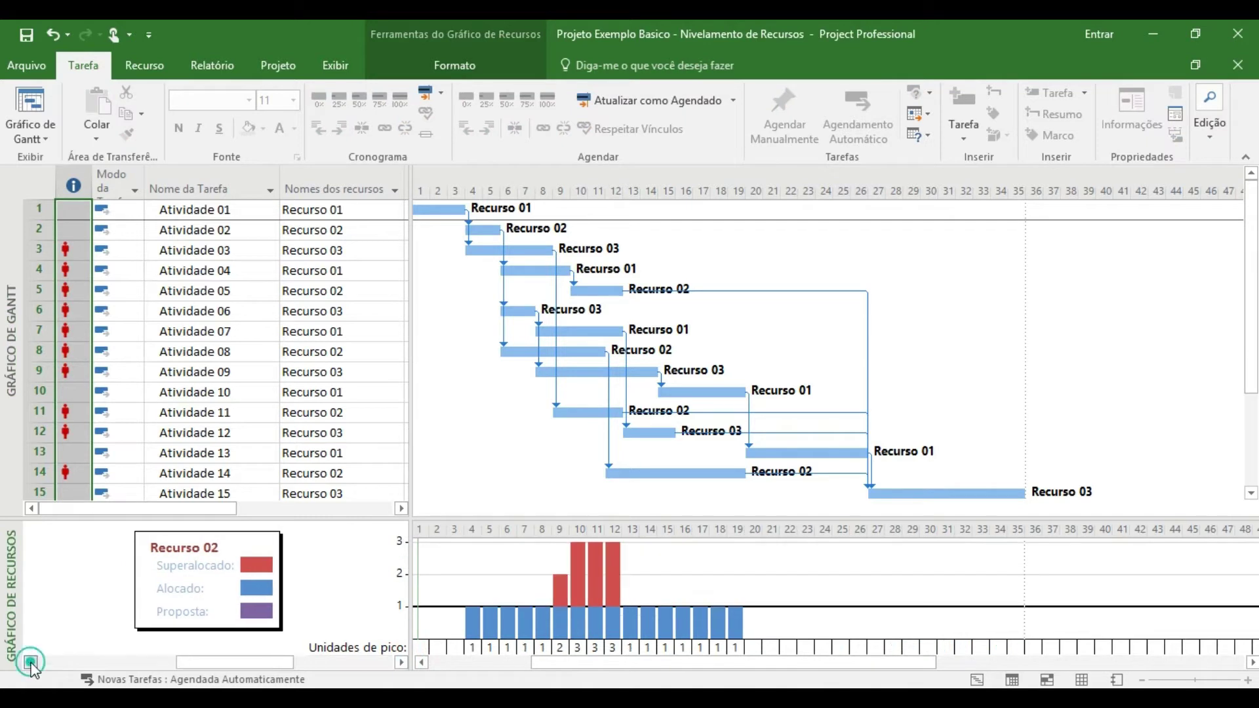
pyautogui.click(30, 663)
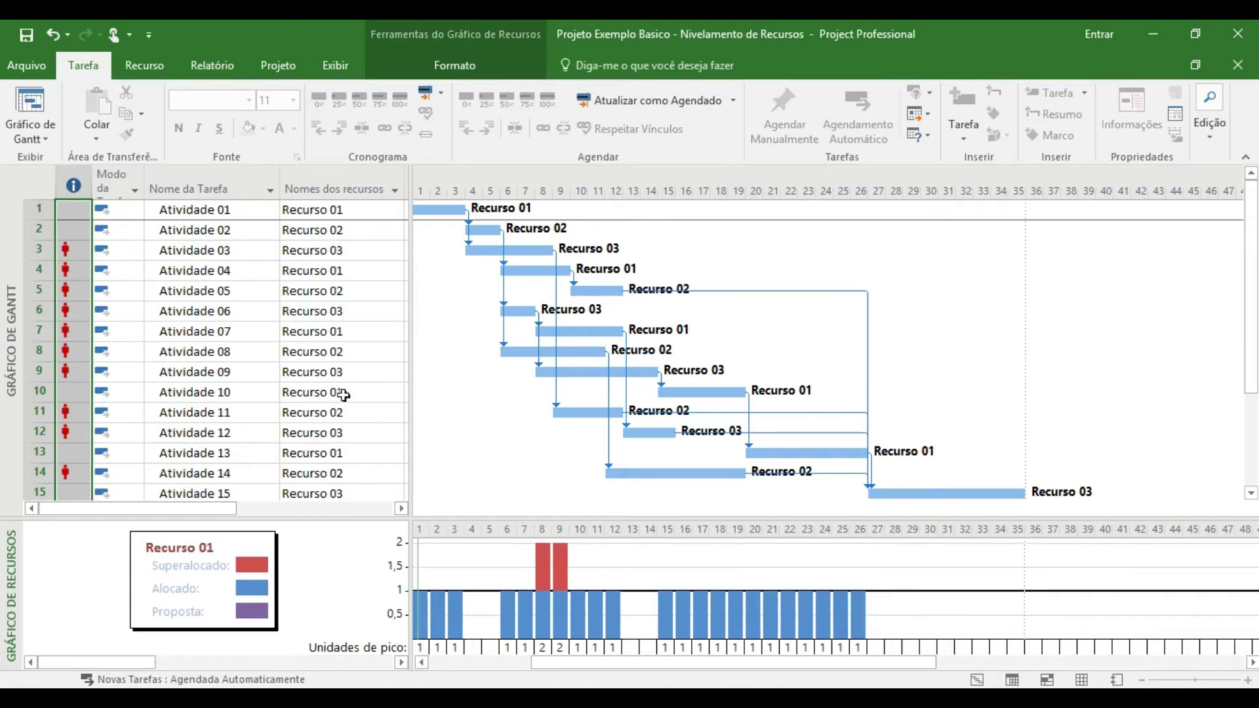
# Open the leveling options and set manual calculation with overallocations searched on a daily basis (Diariamente)
pyautogui.click(151, 68)
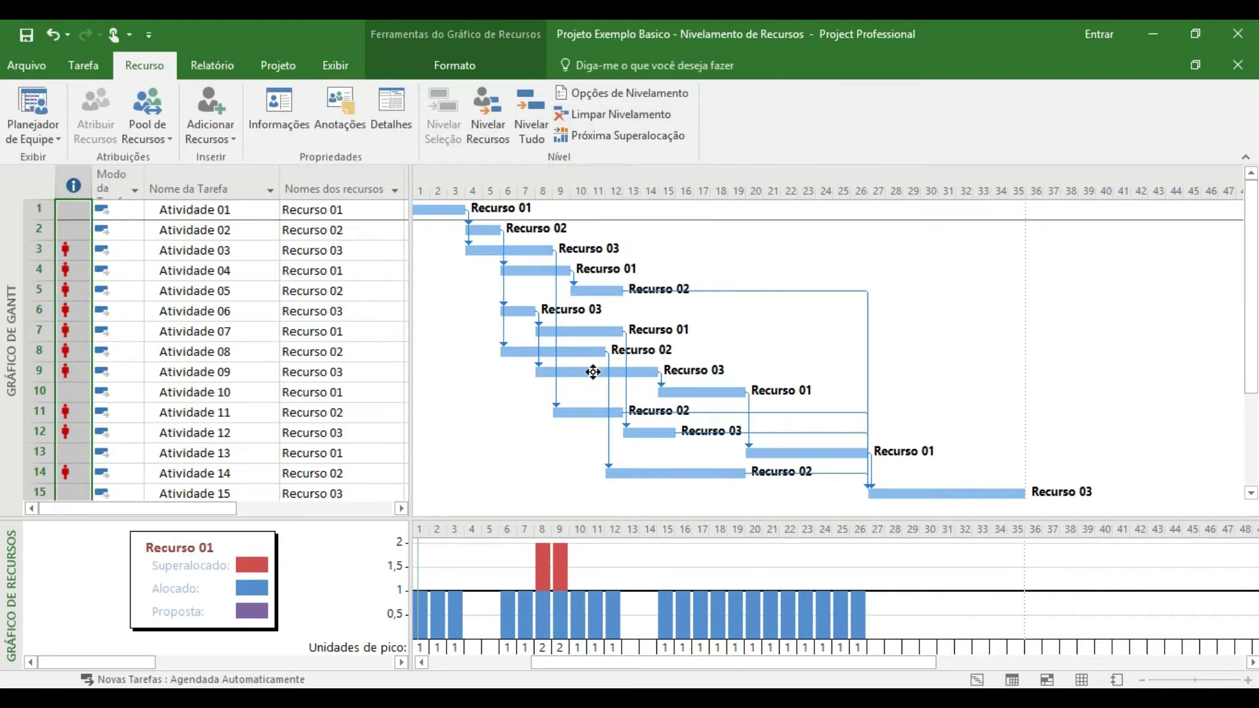
pyautogui.click(617, 100)
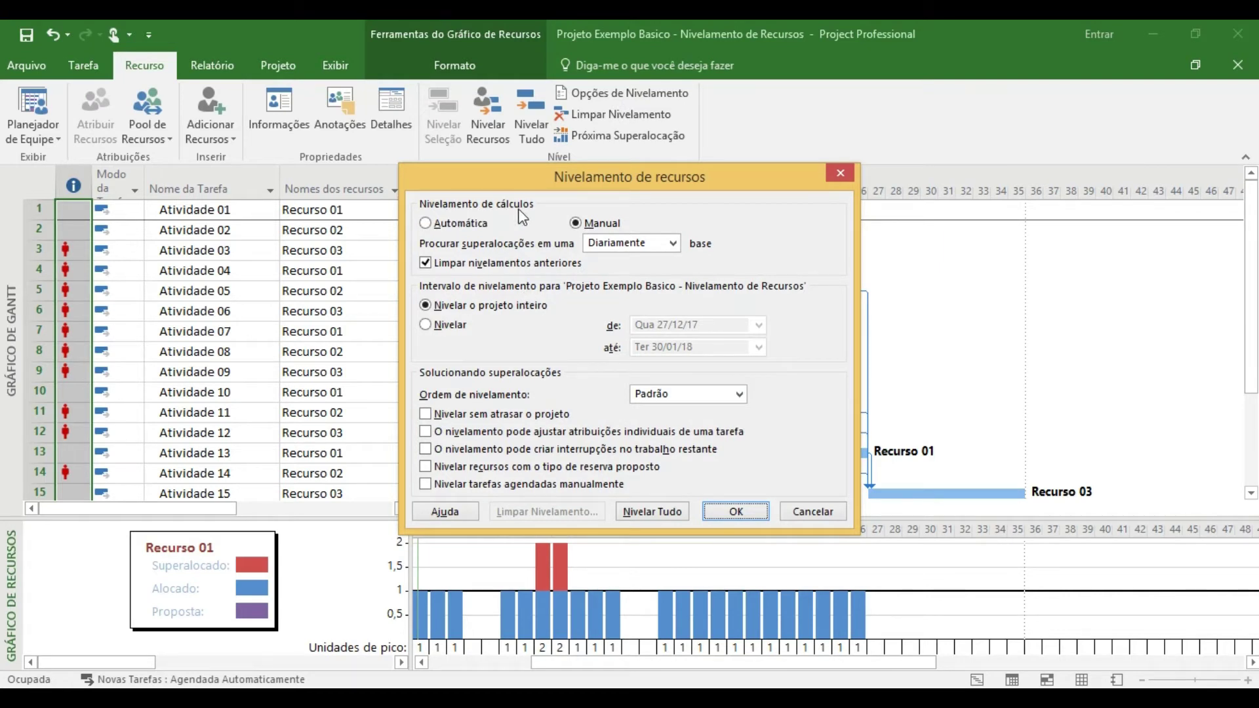
pyautogui.click(424, 227)
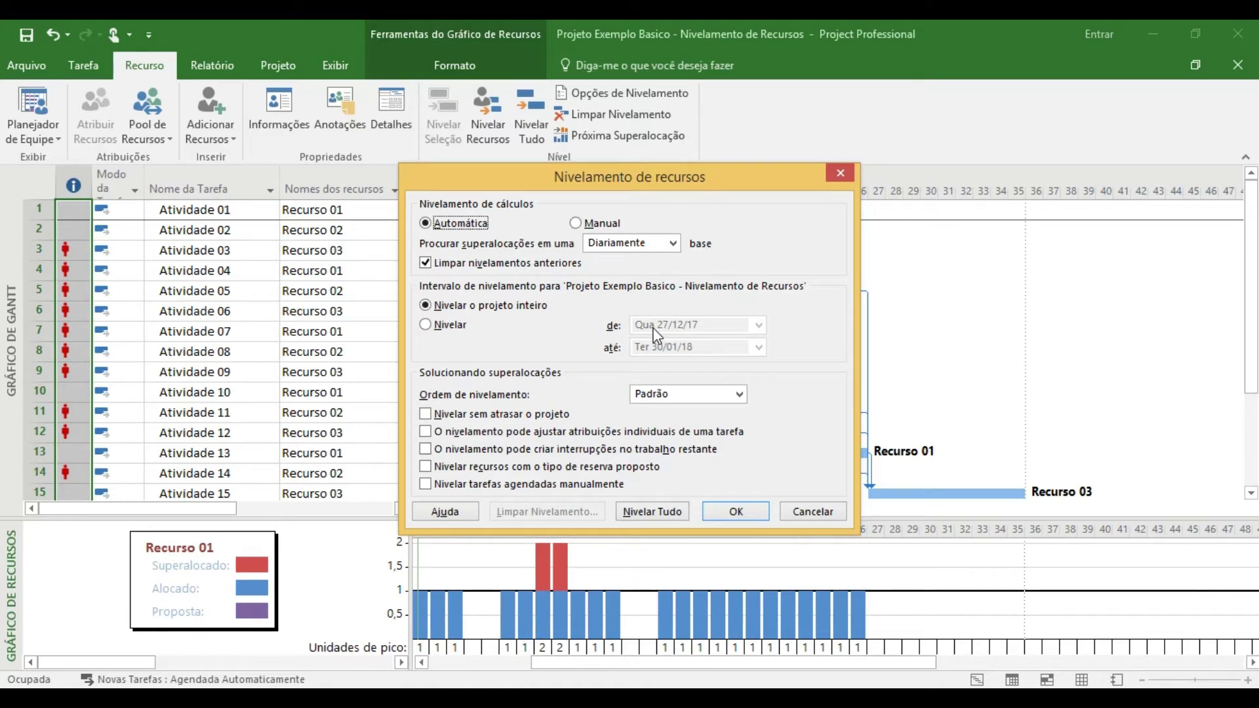
pyautogui.click(575, 223)
pyautogui.click(673, 244)
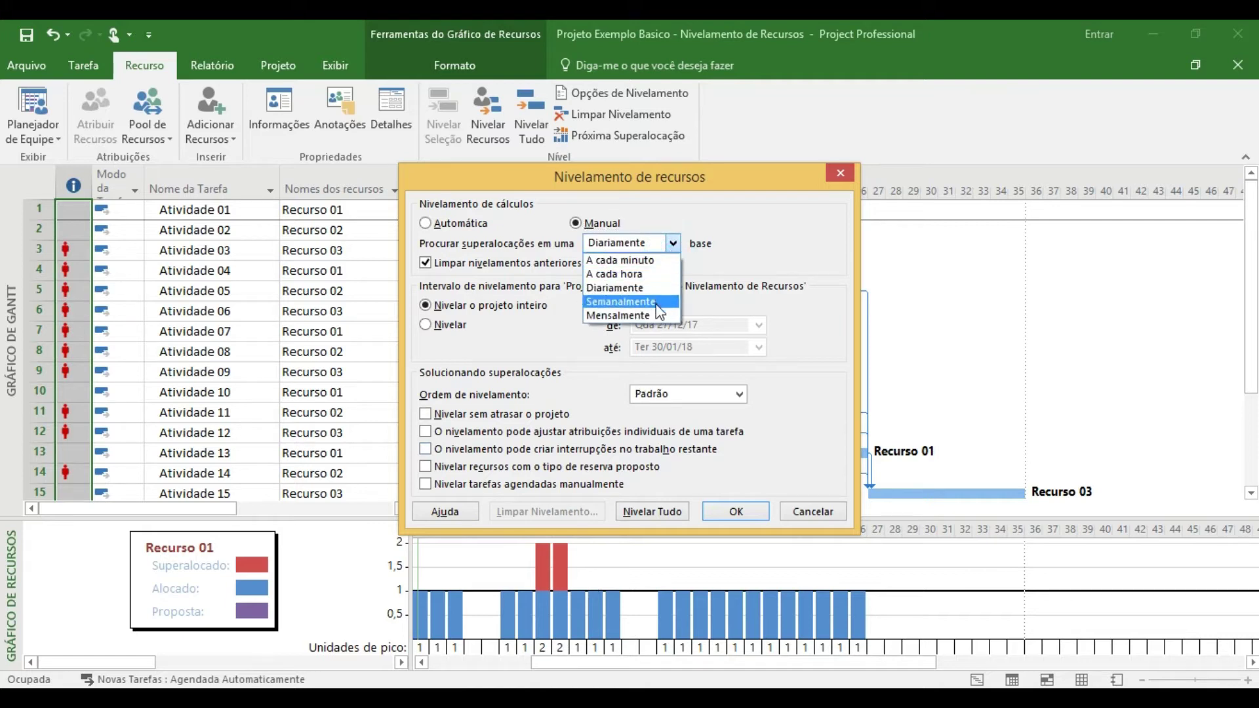
pyautogui.click(662, 288)
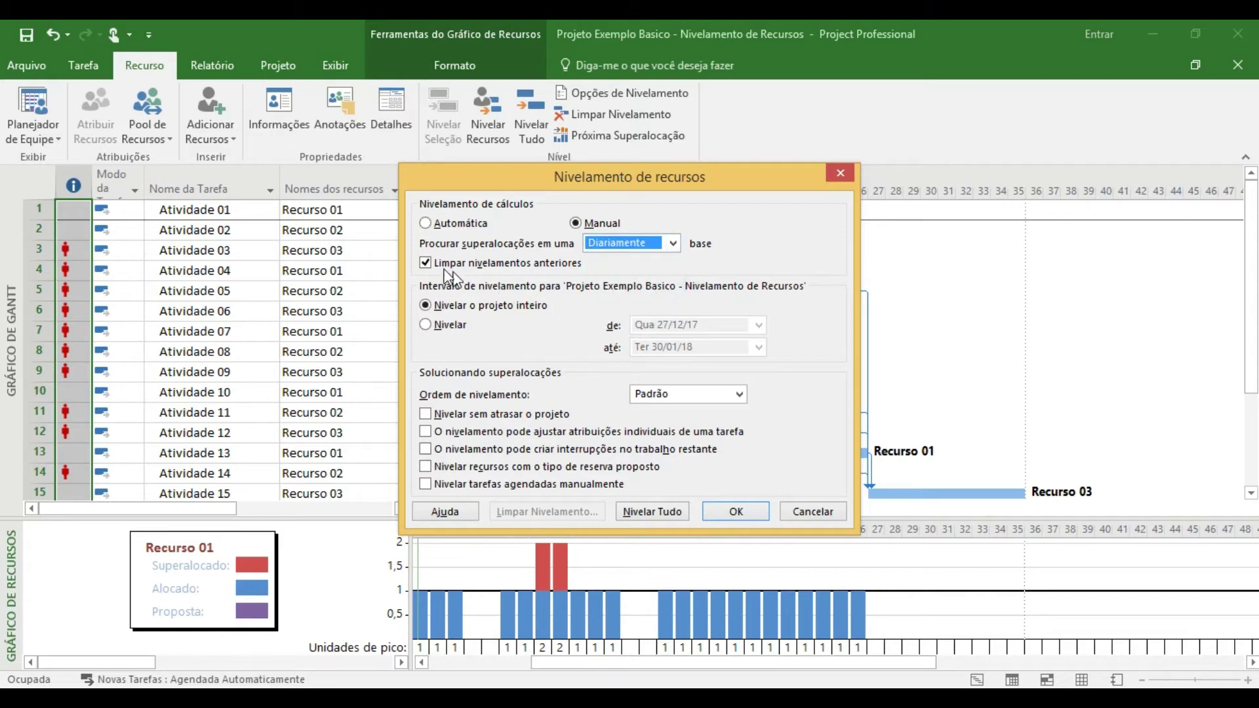
# Keep the clearing of previous levelings enabled and set the leveling range to the entire project
pyautogui.click(427, 263)
pyautogui.click(427, 263)
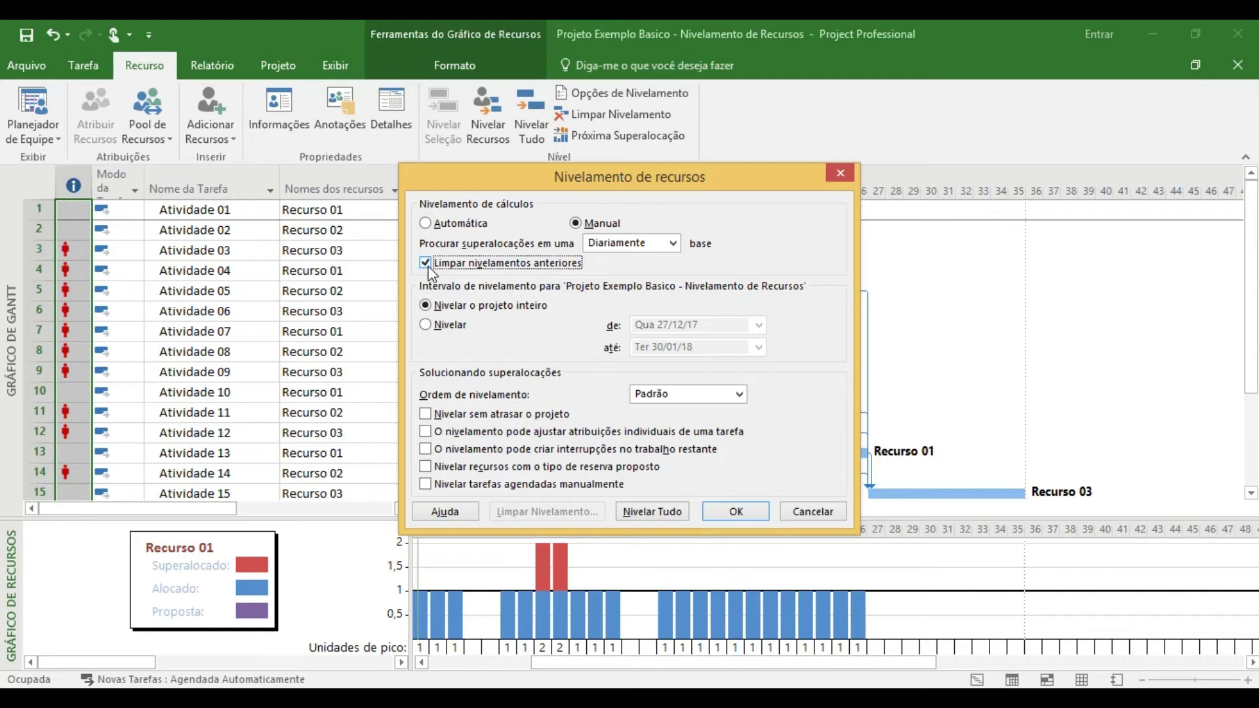
pyautogui.click(427, 265)
pyautogui.click(427, 263)
pyautogui.click(427, 326)
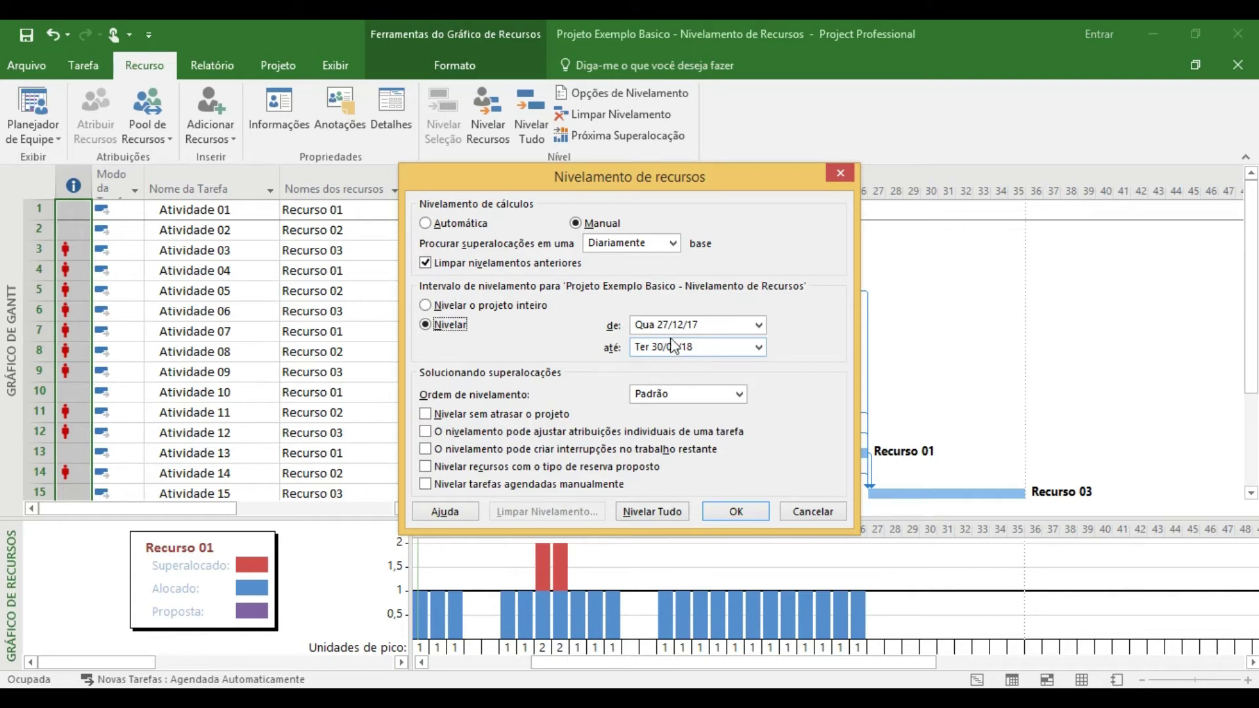
pyautogui.click(426, 305)
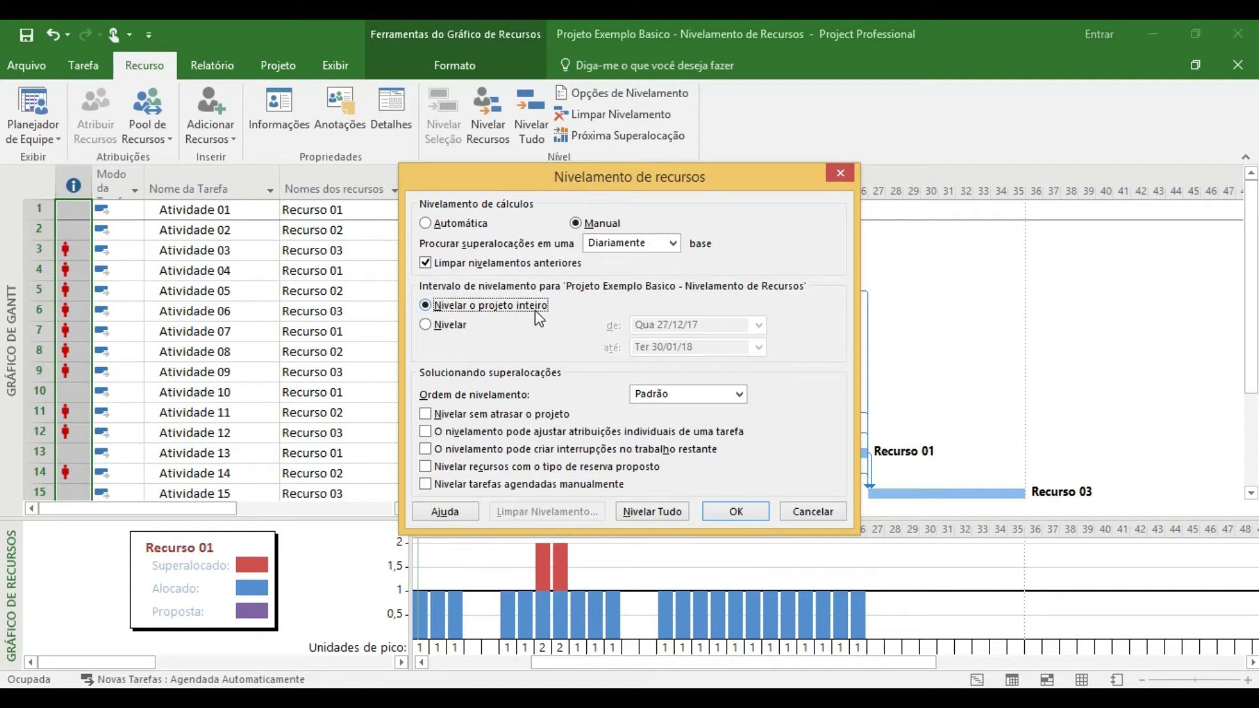
# Keep the leveling order at Padrão and level all resources with these options
pyautogui.click(741, 401)
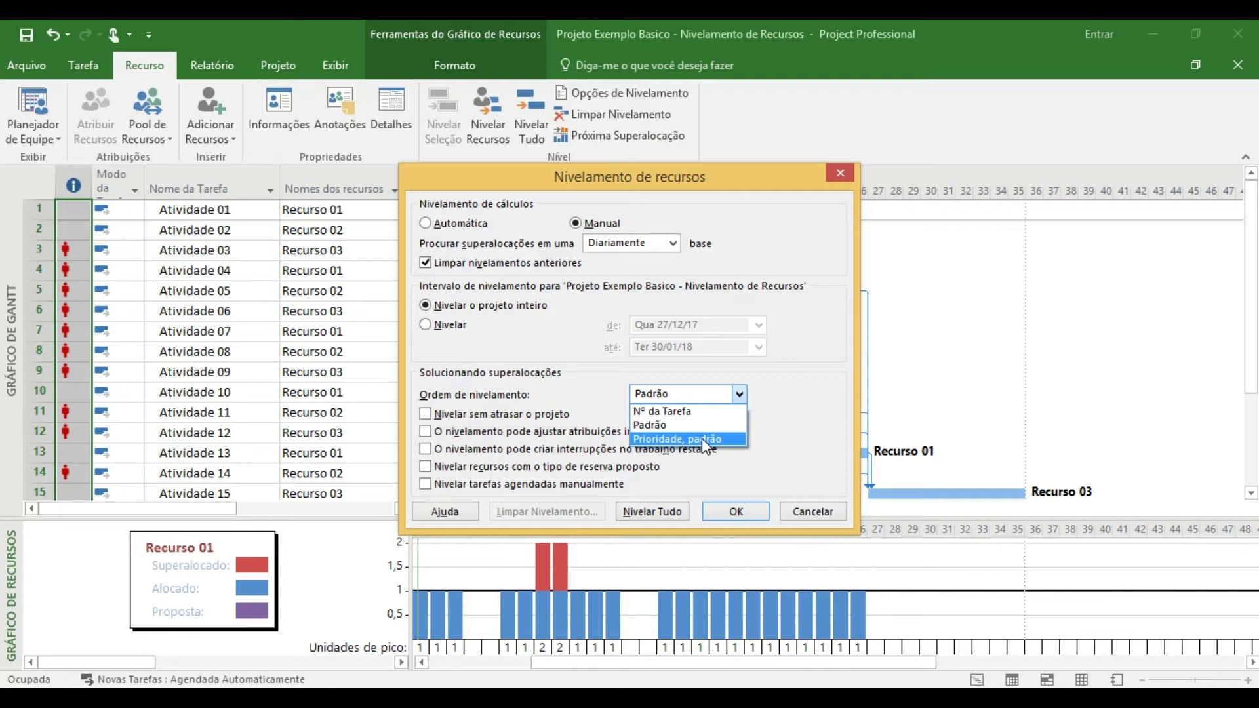
pyautogui.click(780, 431)
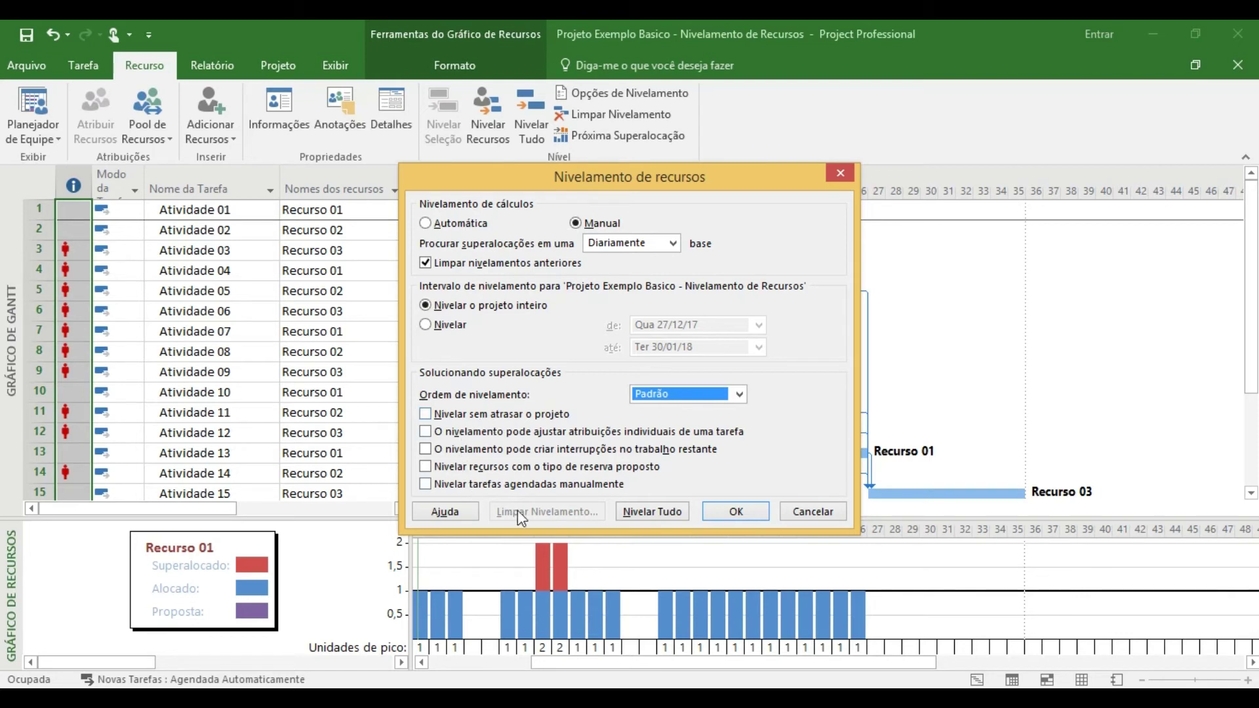
pyautogui.click(658, 509)
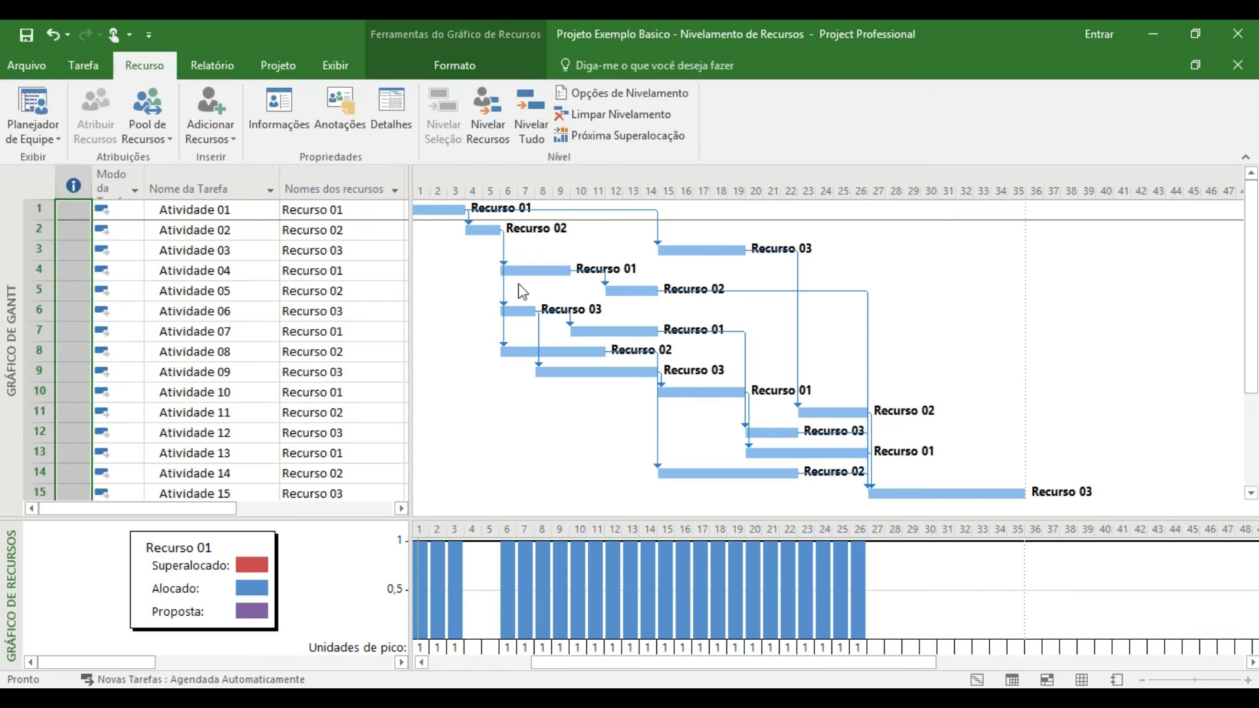
# Clear the project's leveling and review the overallocations of Recurso 03 and Recurso 02 in the resource graph
pyautogui.click(602, 113)
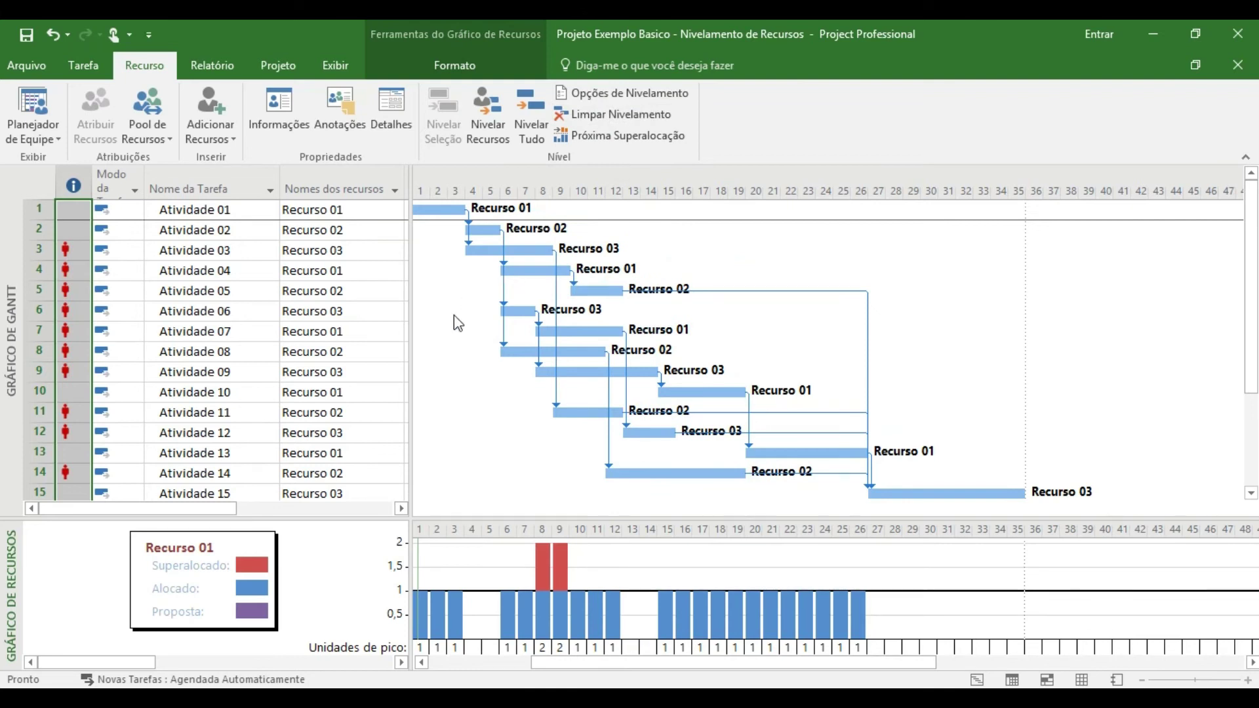
pyautogui.click(401, 663)
pyautogui.click(401, 662)
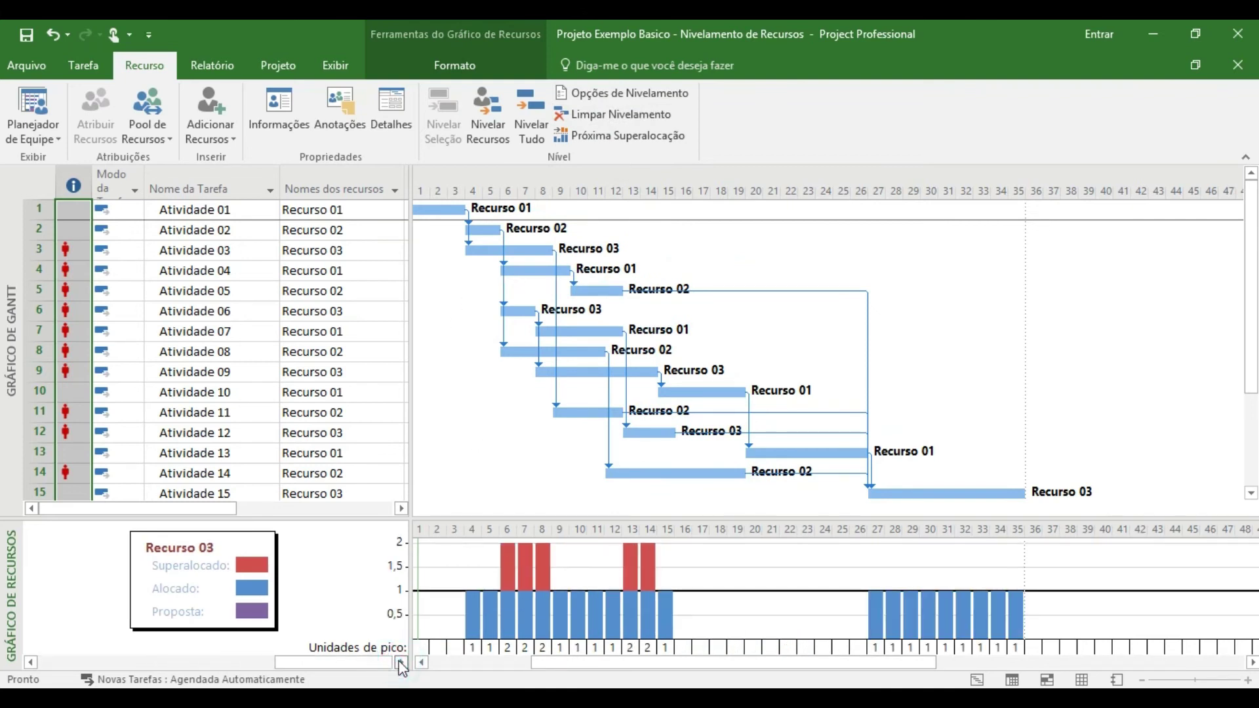
pyautogui.click(31, 662)
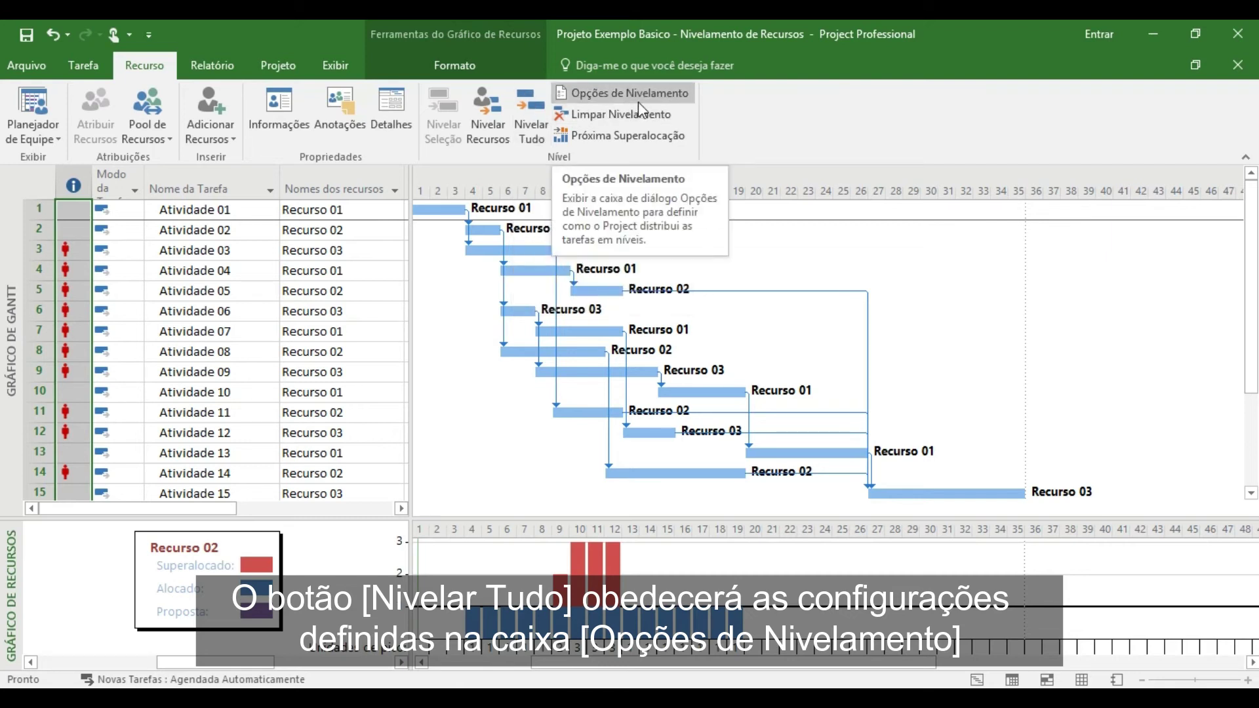
# Level the whole project again with the Nivelar Tudo command, using the configured leveling options
pyautogui.click(532, 129)
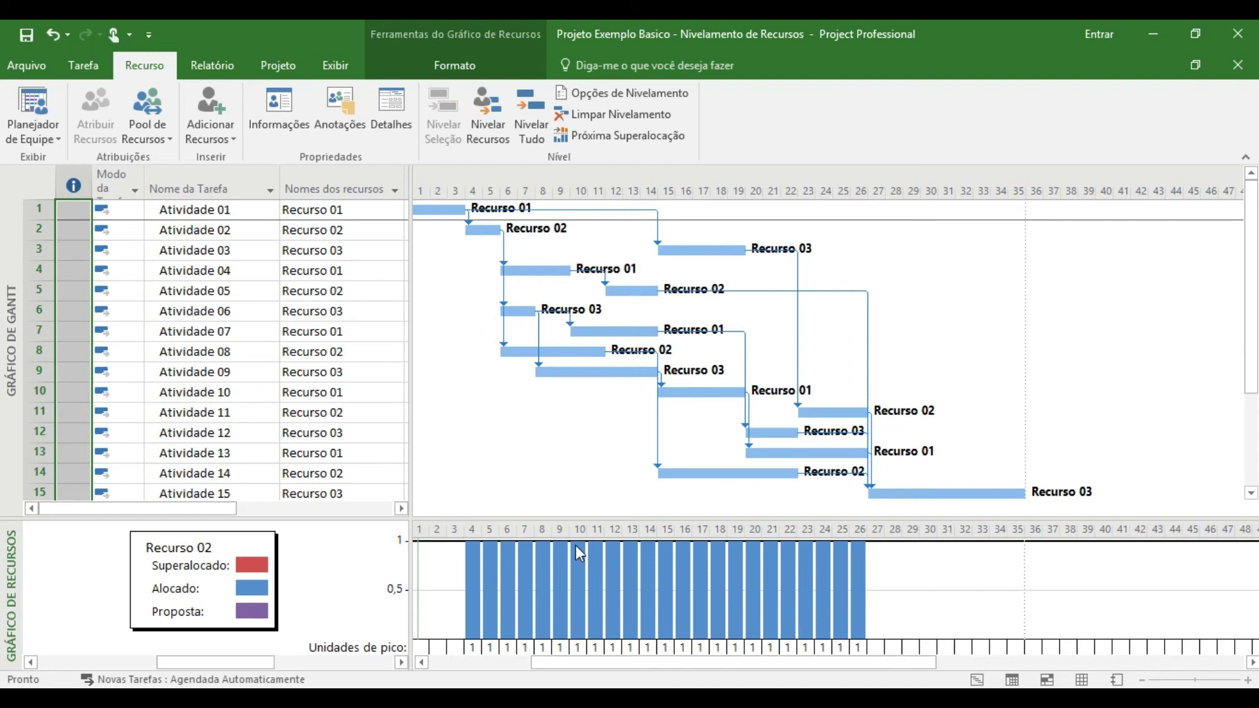
# Display Recurso 03 in the resource graph and clear the project's leveling
pyautogui.click(402, 663)
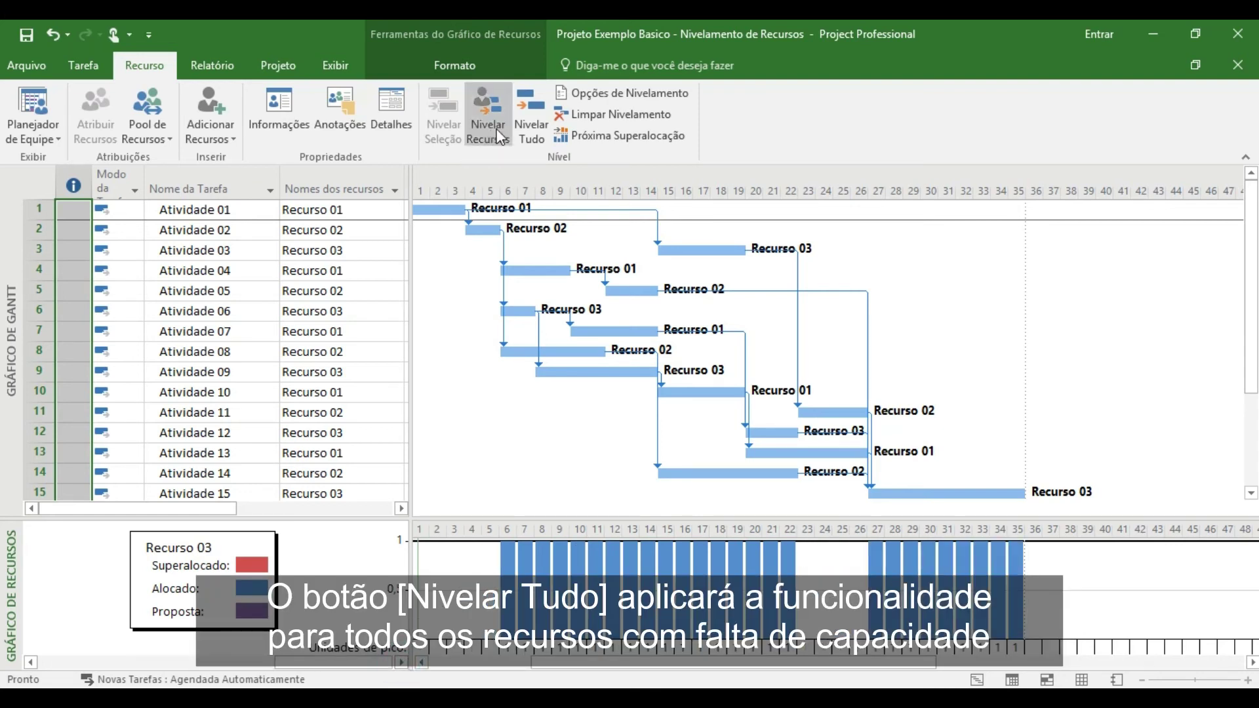
pyautogui.click(582, 116)
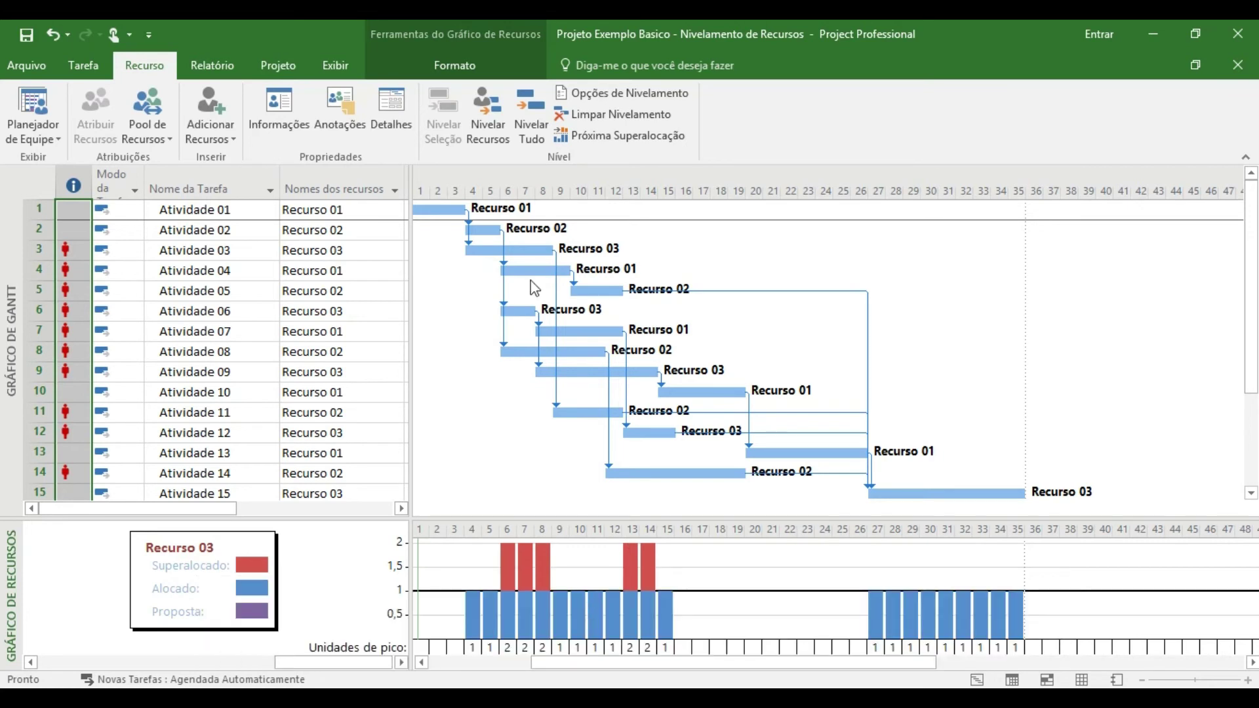
# Level all resources of the project once more and bring Recurso 01 into the resource graph
pyautogui.click(525, 123)
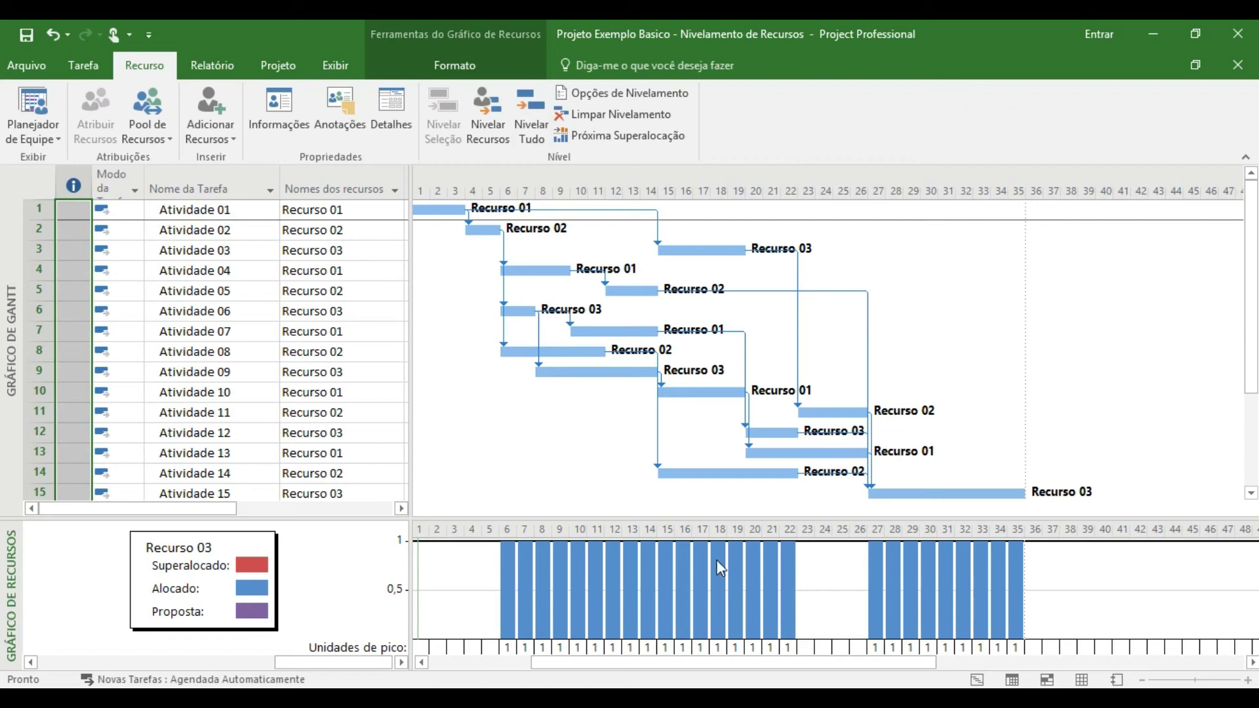
pyautogui.click(30, 663)
pyautogui.click(30, 663)
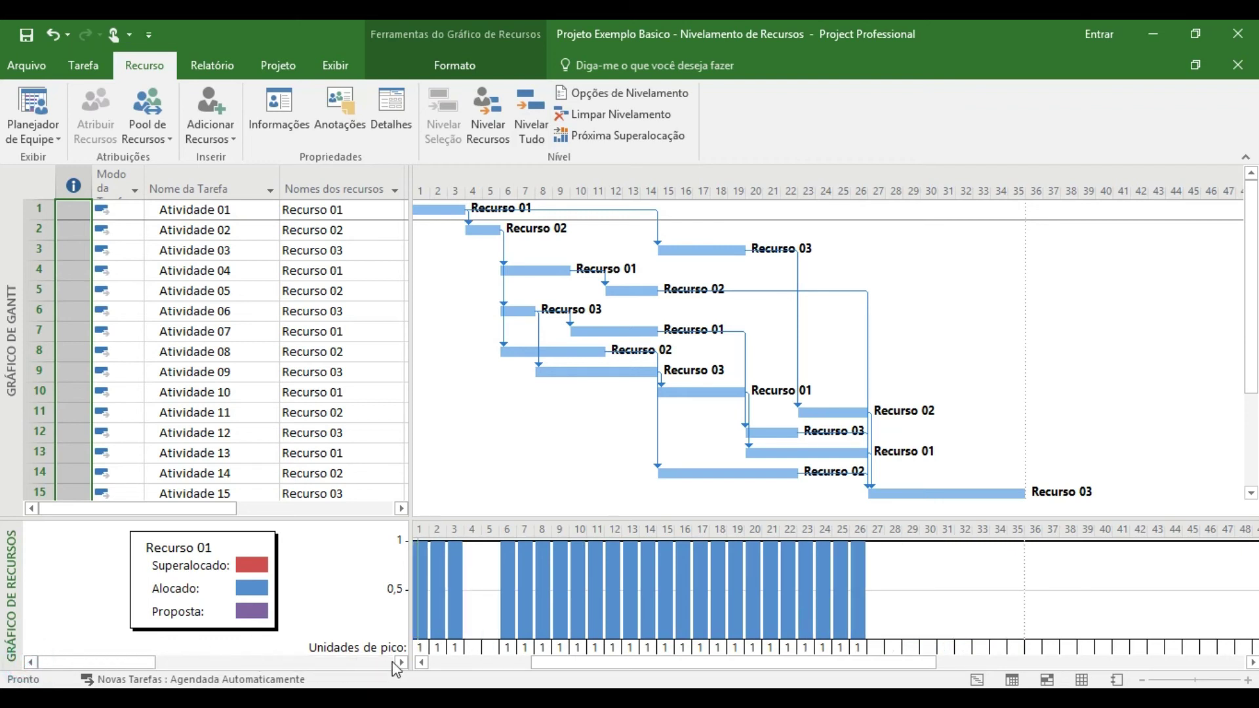
# Remove the leveling from the whole project and review the overallocations of Recurso 03 and Recurso 01 in the resource graph
pyautogui.click(581, 114)
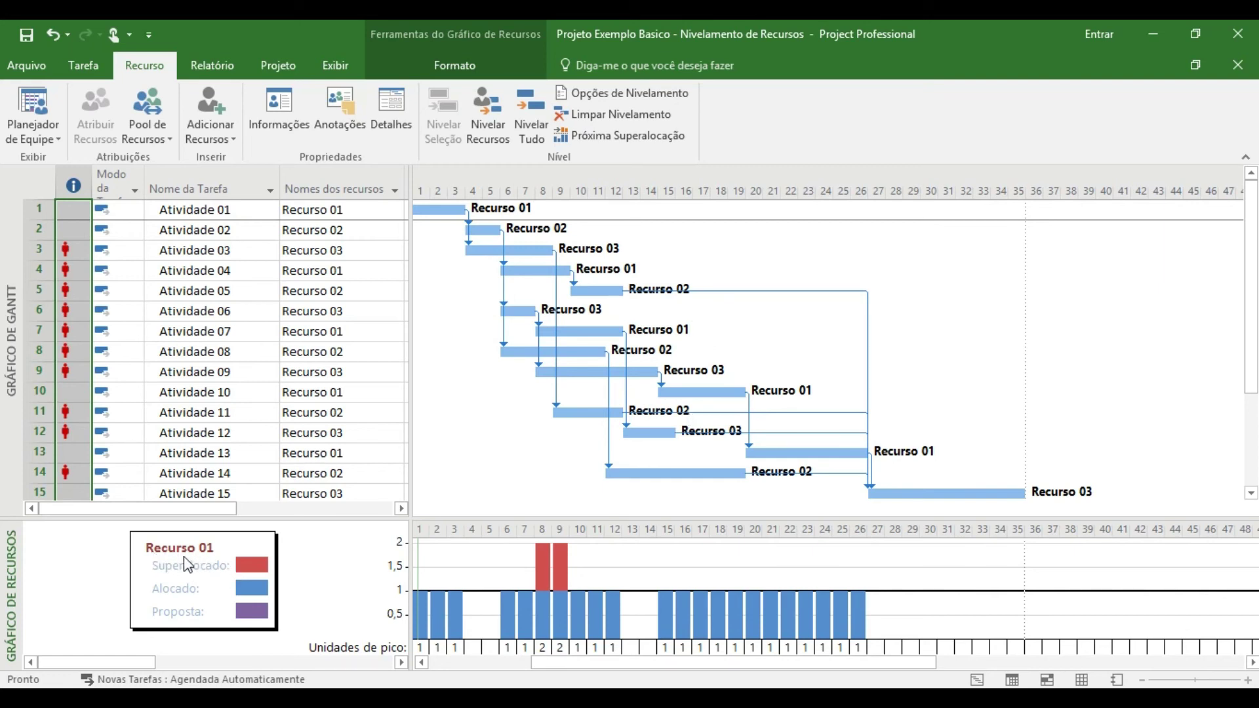
pyautogui.click(400, 662)
pyautogui.click(399, 662)
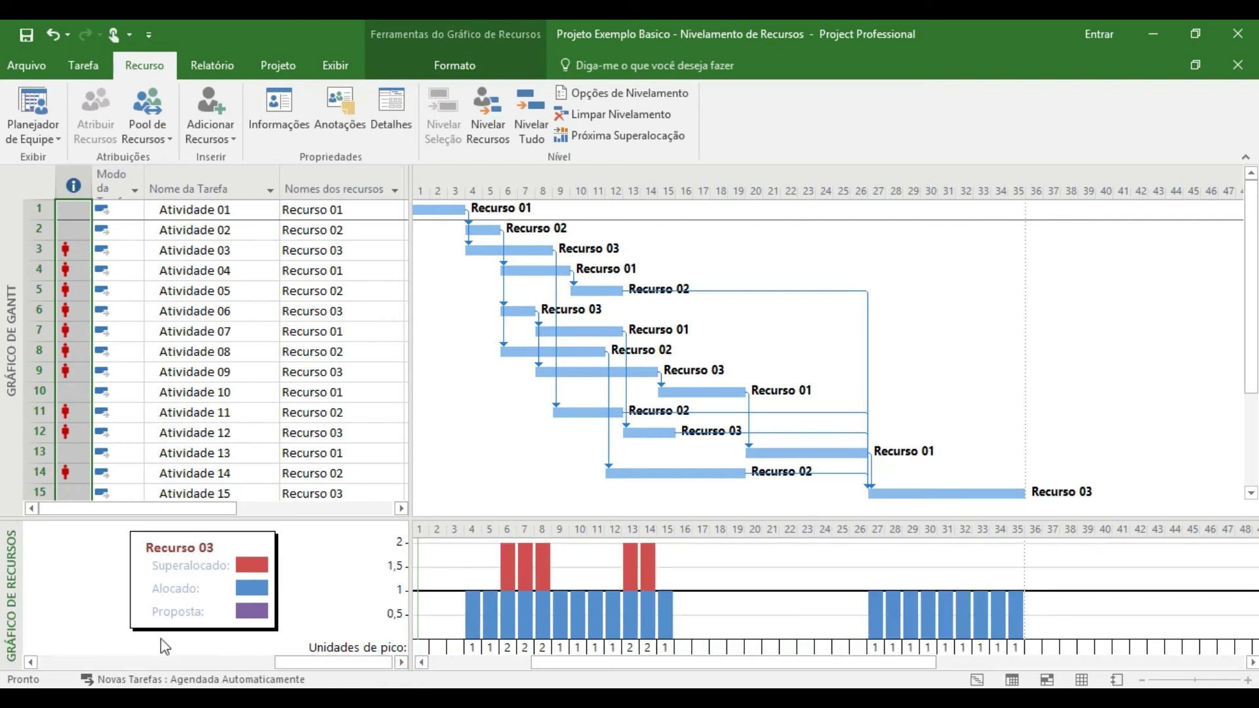
pyautogui.click(30, 663)
pyautogui.click(30, 663)
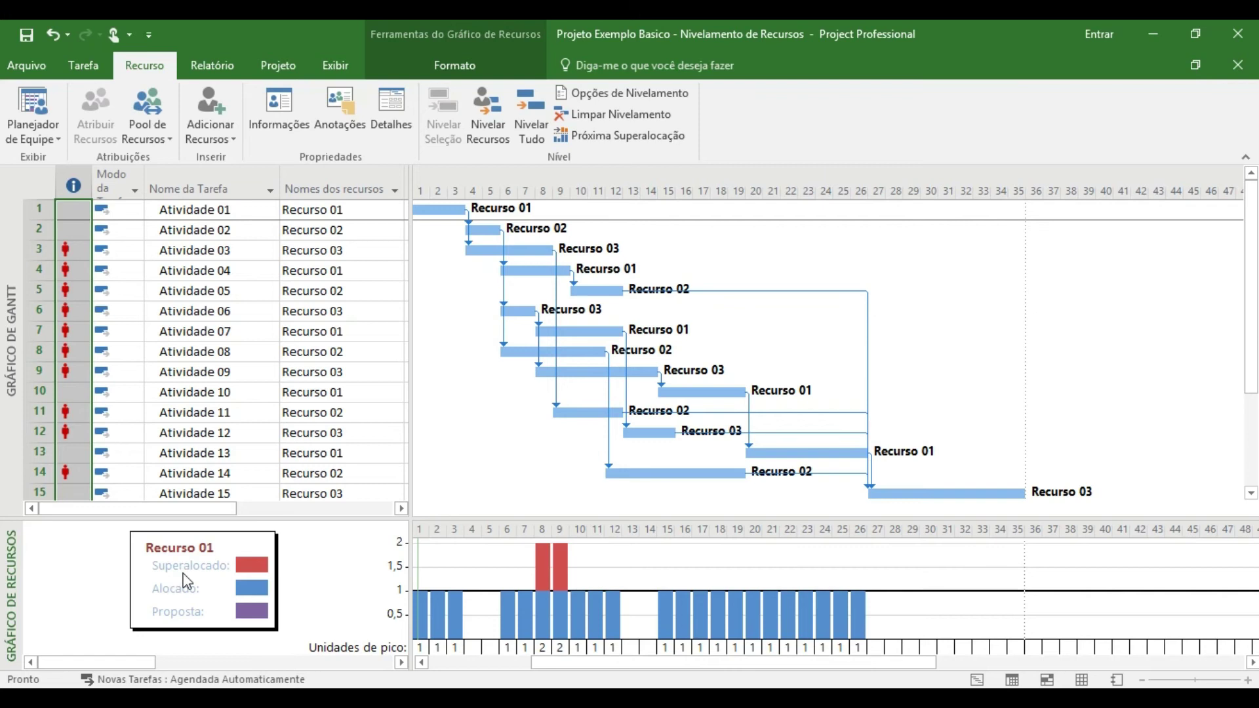
# Set the available units of Recurso 01 to 2 and compare its allocation with the other resources in the resource graph
pyautogui.doubleClick(213, 571)
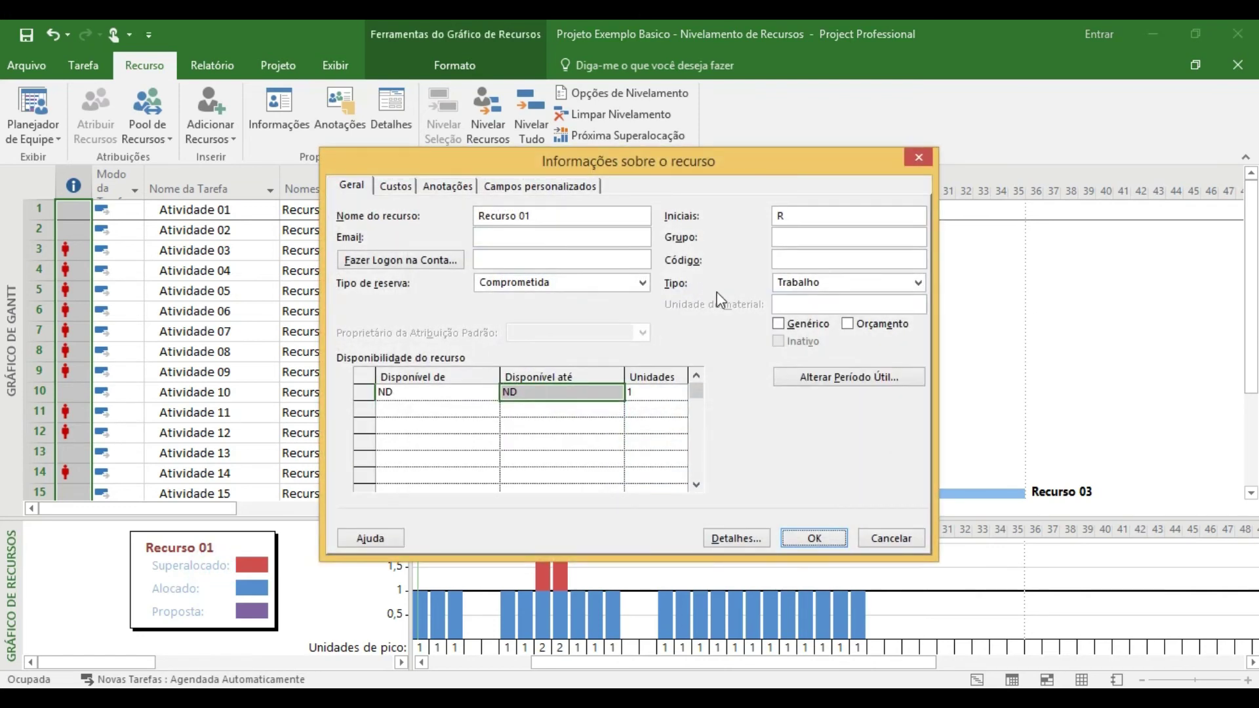
pyautogui.click(664, 391)
pyautogui.write('2')
pyautogui.click(812, 538)
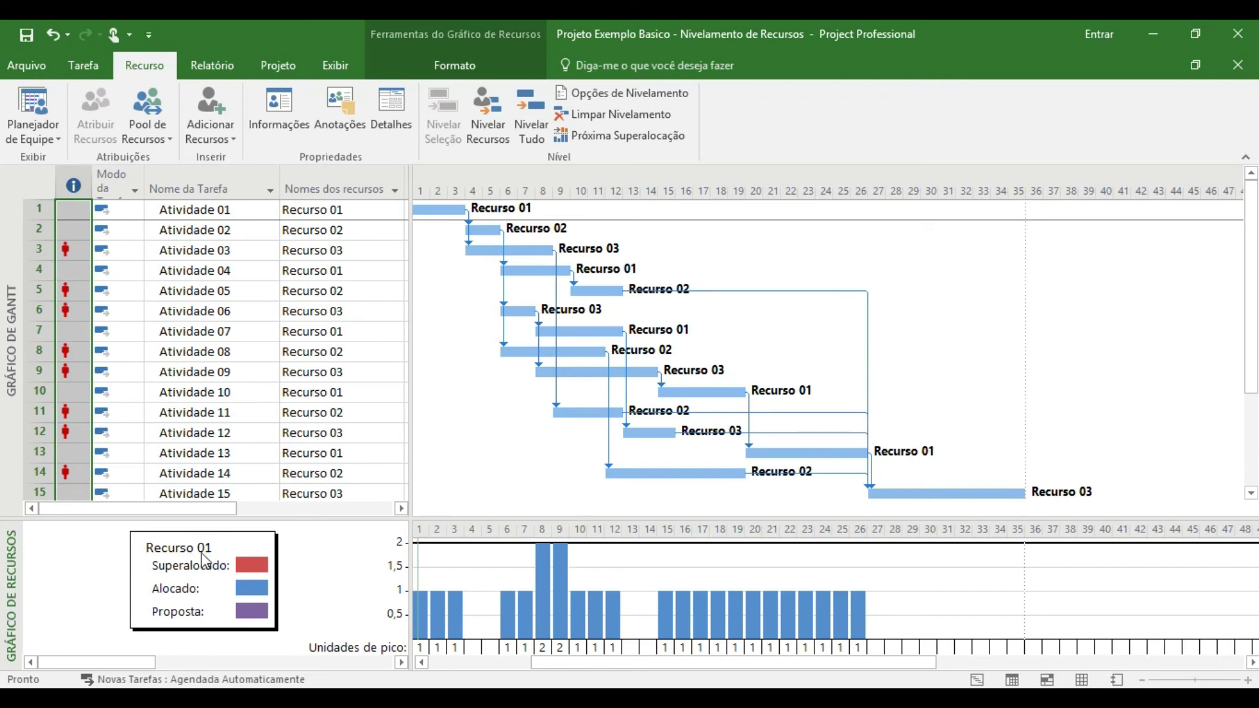
pyautogui.click(402, 663)
pyautogui.click(401, 663)
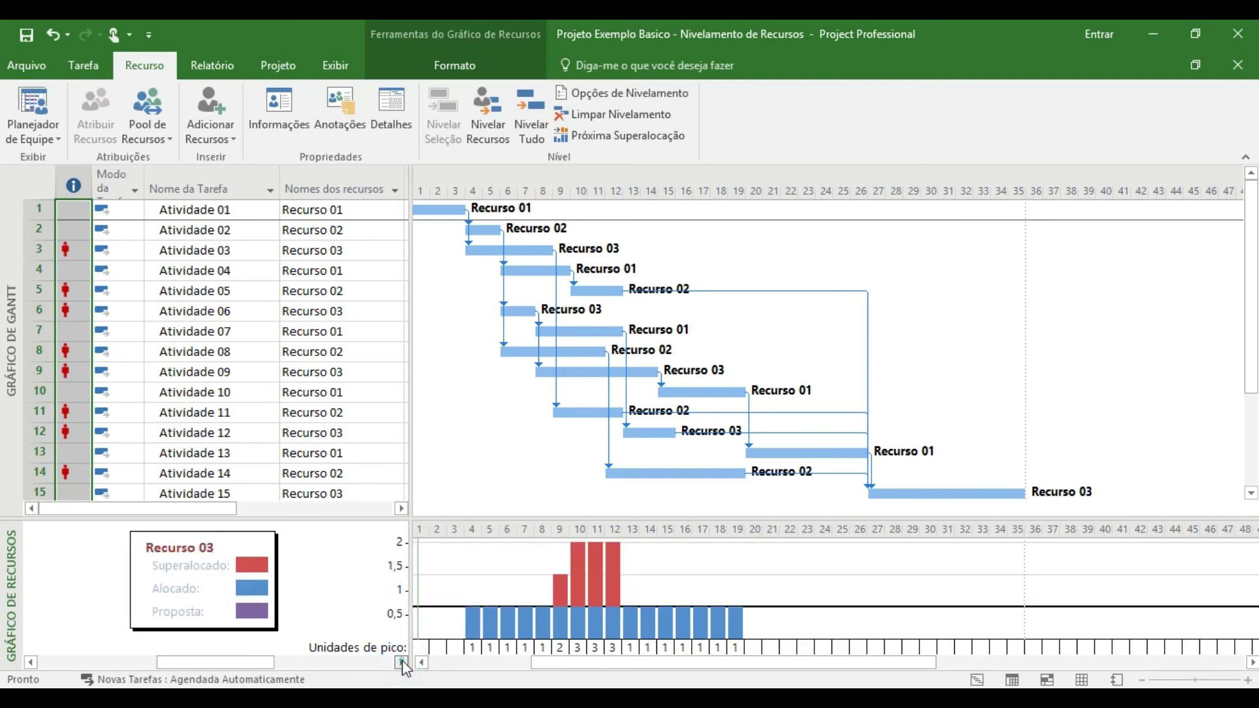
pyautogui.click(30, 663)
pyautogui.click(31, 662)
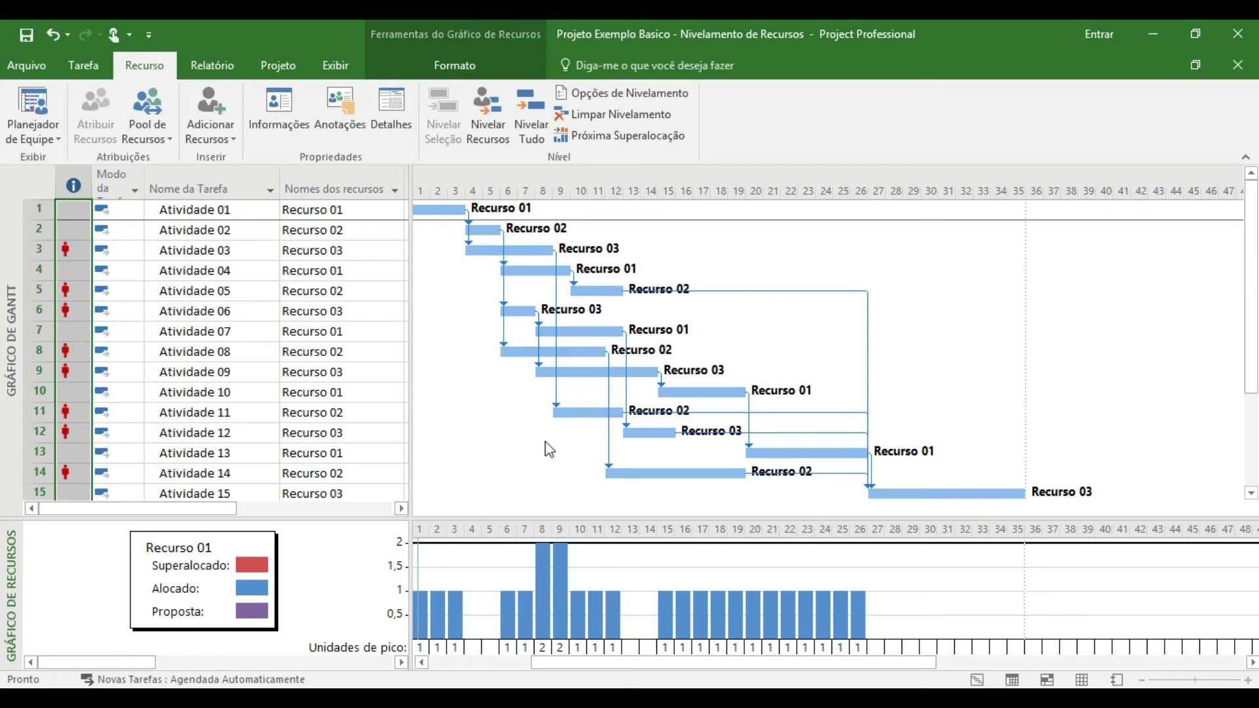
# Set the available units of Recurso 01 back to 1 in its resource information
pyautogui.doubleClick(215, 577)
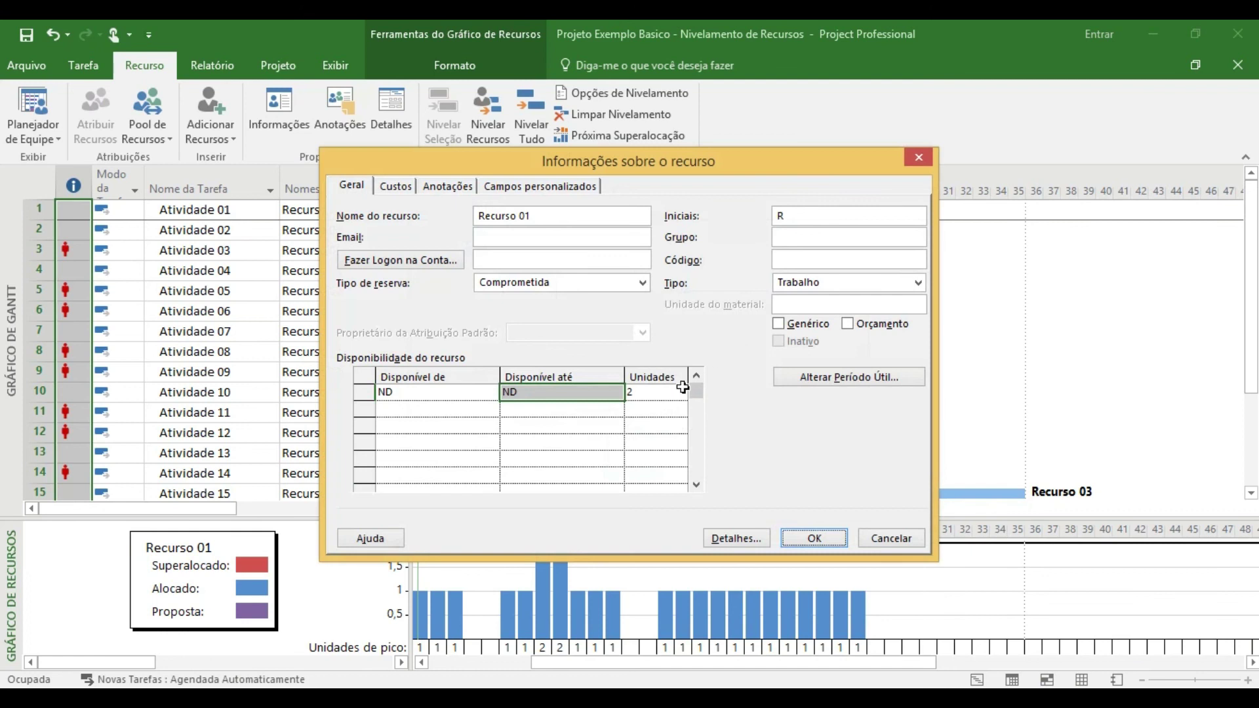
pyautogui.click(658, 396)
pyautogui.write('1')
pyautogui.press('Return')
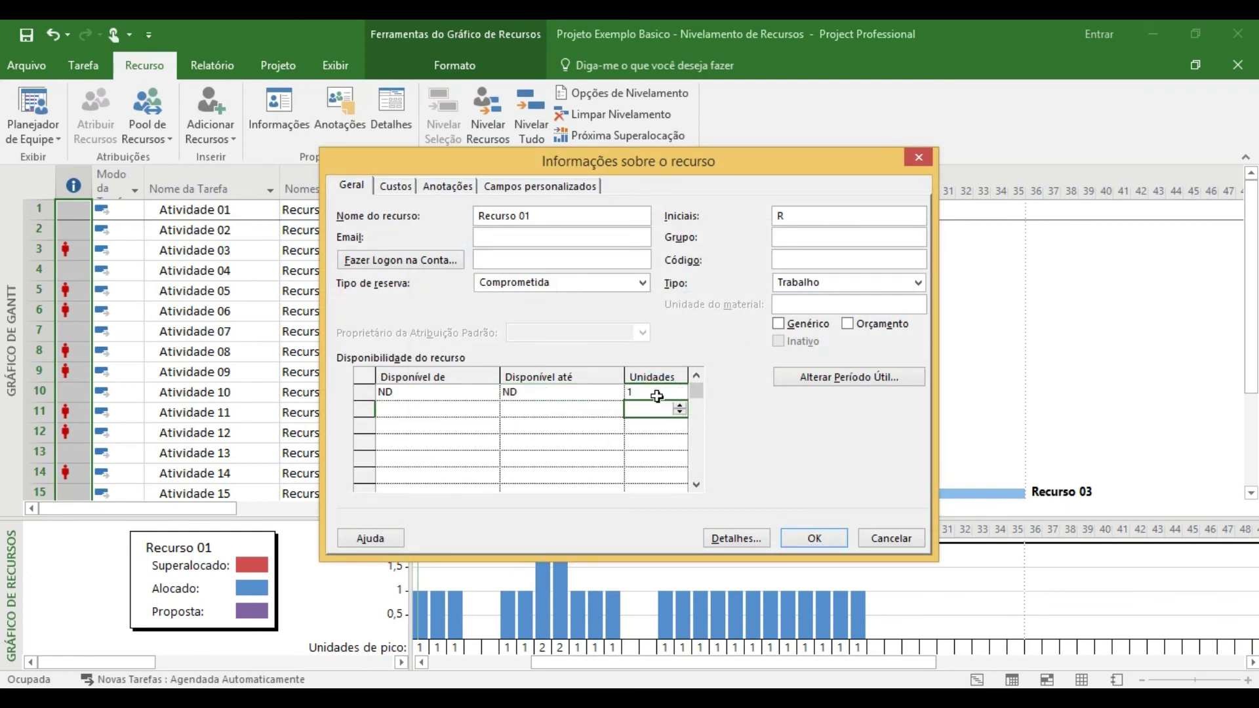
pyautogui.press('Return')
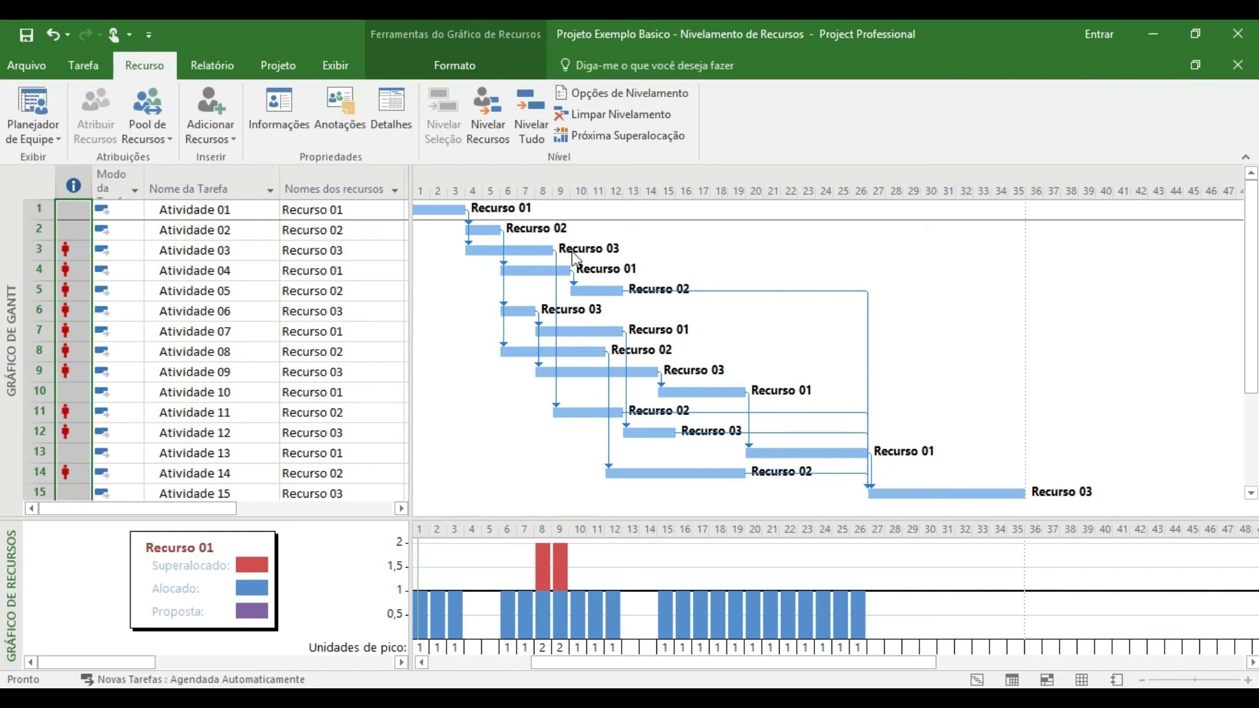
# Open the resource leveling options from the Gantt chart and examine the choices for the leveling order
pyautogui.click(631, 332)
pyautogui.click(1120, 441)
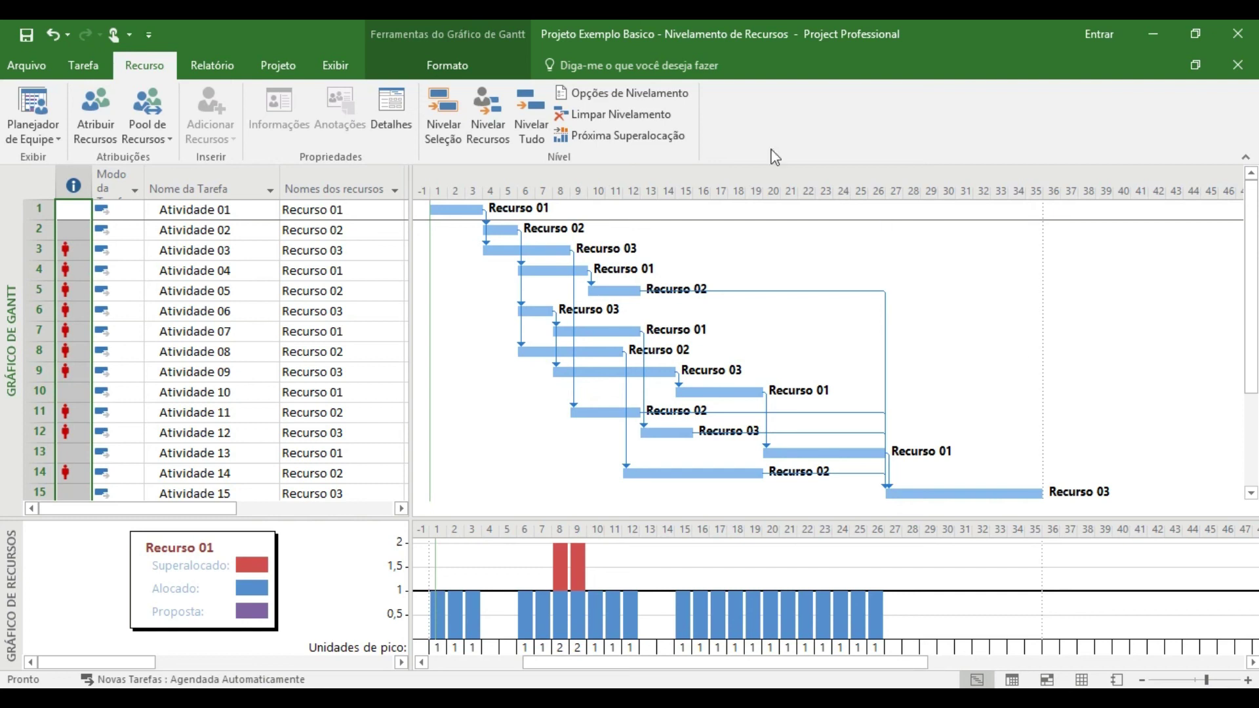
pyautogui.click(601, 98)
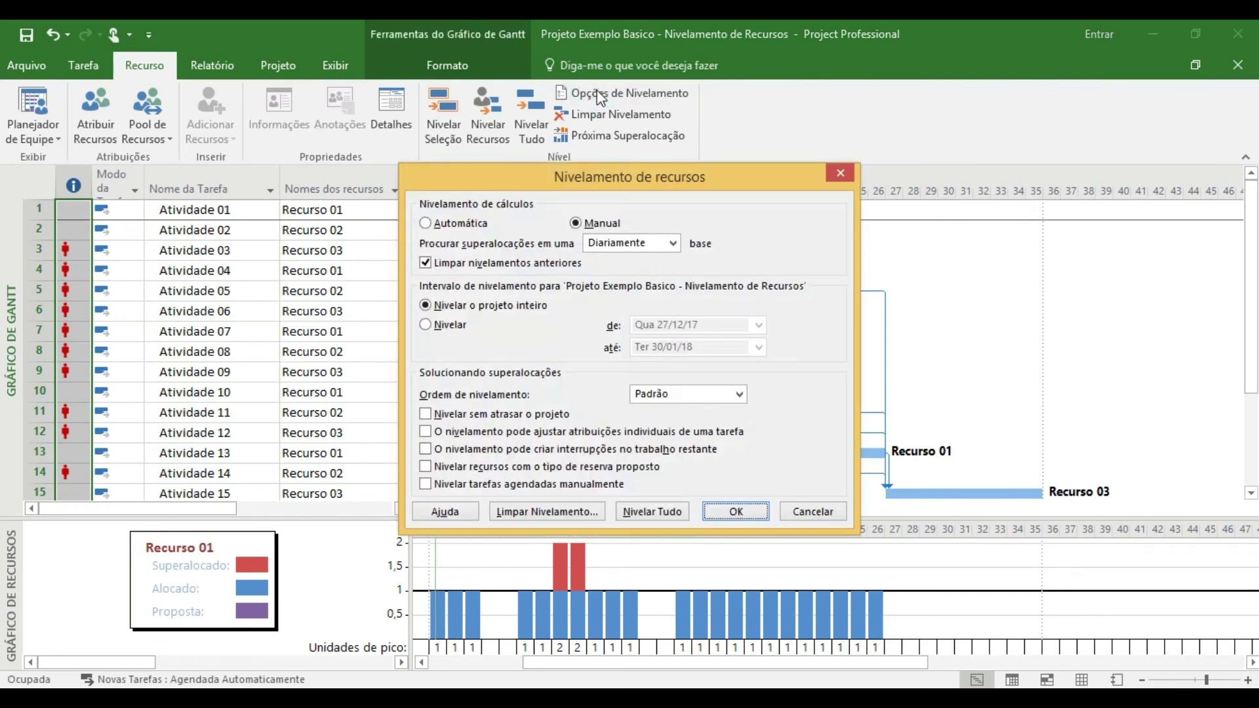
pyautogui.click(741, 395)
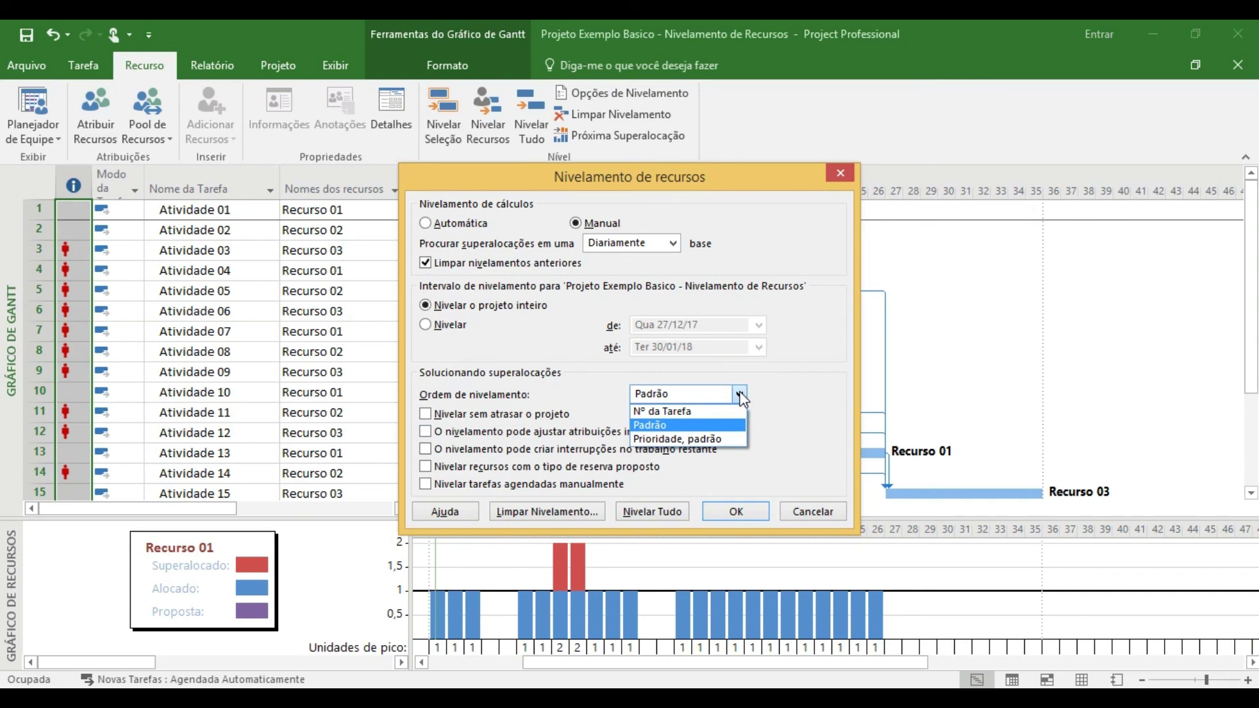